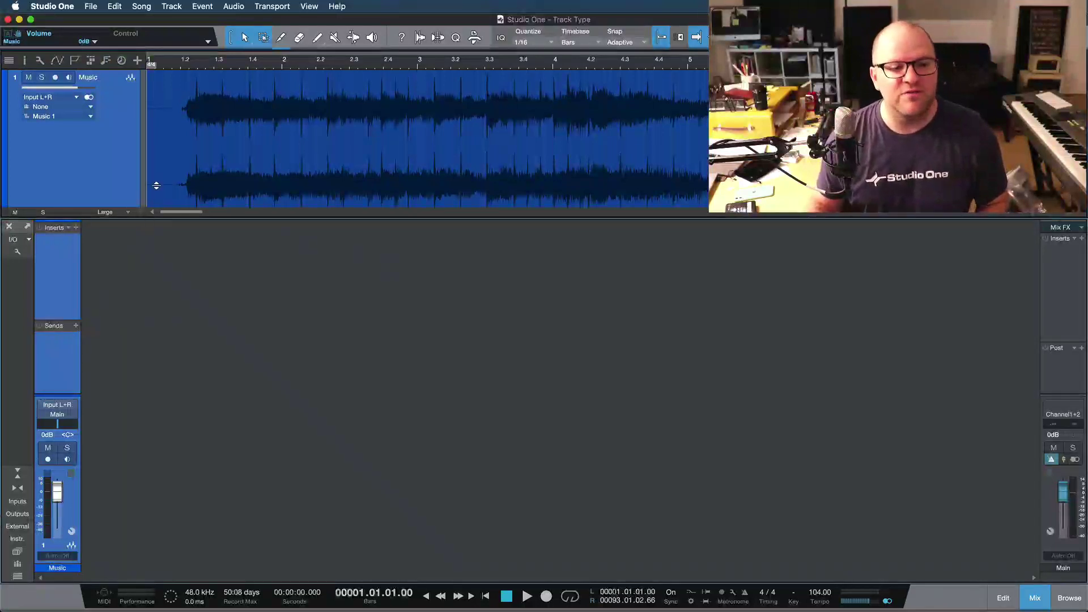
- Enlarge the mixer panel beneath the arrangement, then toggle the mixer view off and on with F3
{"action": "mouse_move", "coordinate": [156, 185]}
{"action": "left_mouse_down"}
{"action": "mouse_move", "coordinate": [158, 170]}
{"action": "mouse_move", "coordinate": [164, 184]}
{"action": "left_mouse_up"}
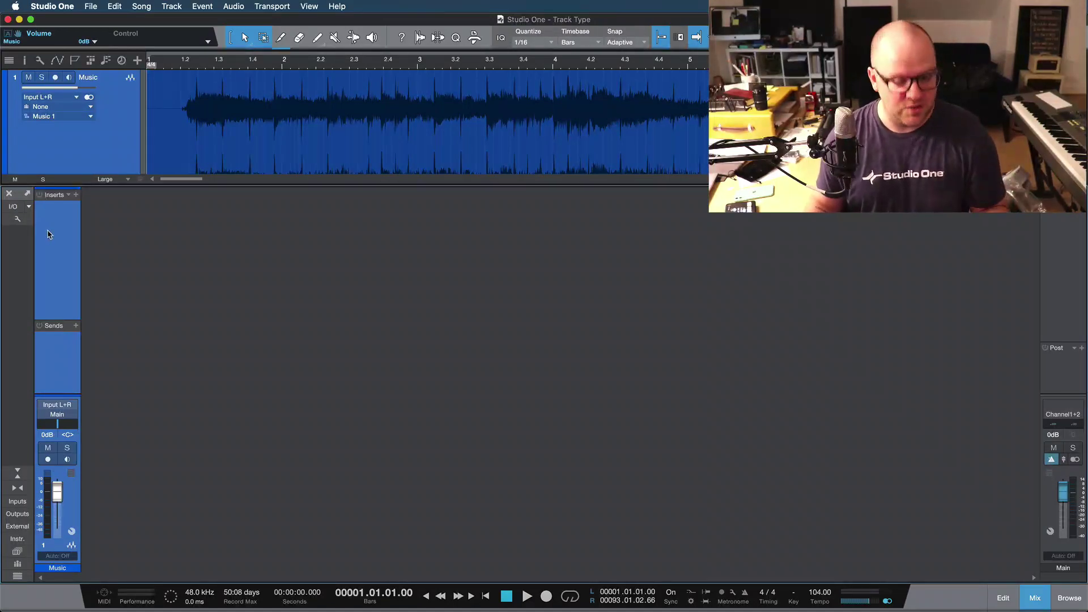
{"action": "key", "text": "F3"}
{"action": "key", "text": "F3"}
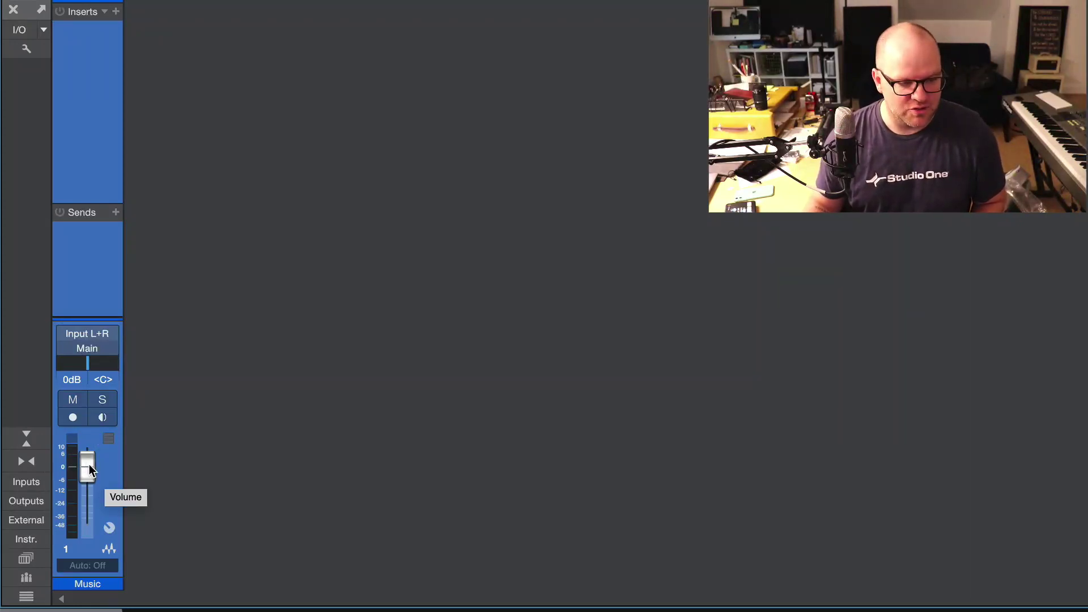
{"action": "mouse_move", "coordinate": [89, 365]}
{"action": "left_mouse_down"}
{"action": "mouse_move", "coordinate": [136, 376]}
{"action": "mouse_move", "coordinate": [87, 372]}
{"action": "left_mouse_up"}
{"action": "left_click", "coordinate": [73, 402]}
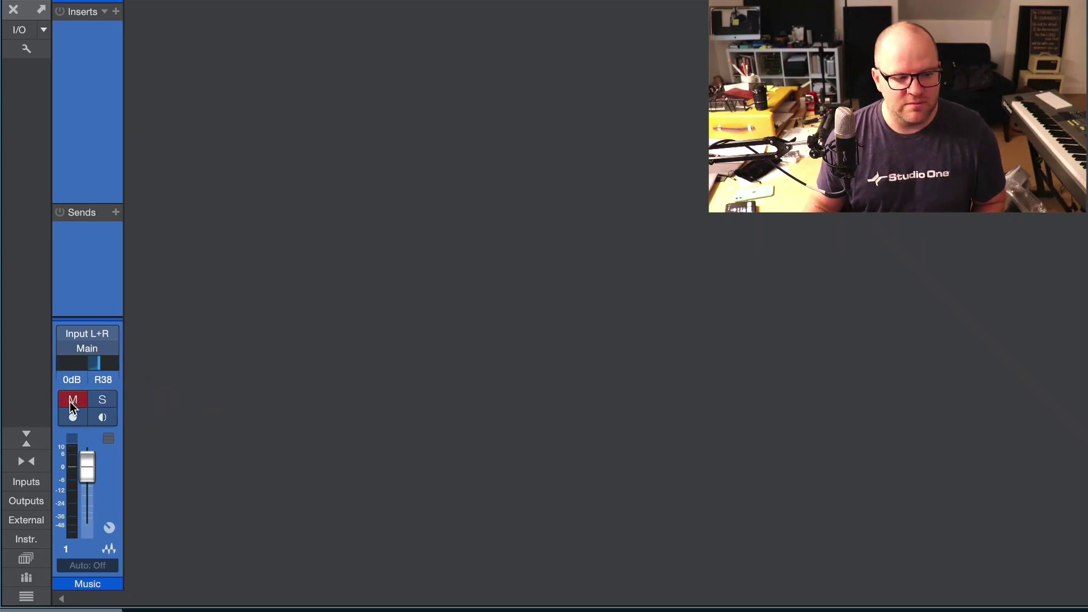
{"action": "left_click", "coordinate": [72, 421]}
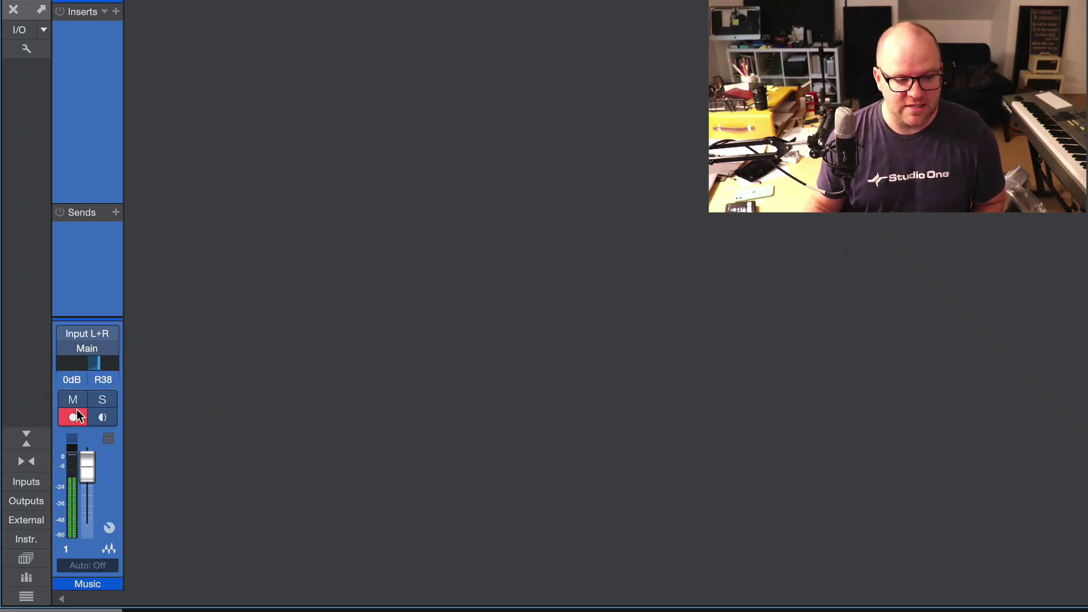
{"action": "left_click", "coordinate": [73, 418]}
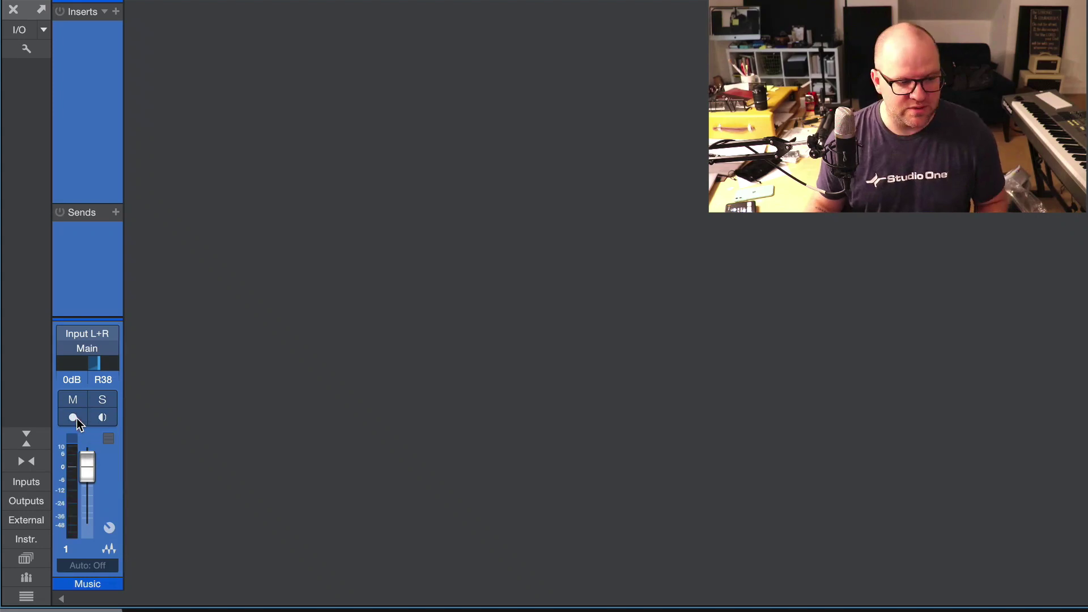
{"action": "left_click", "coordinate": [106, 418]}
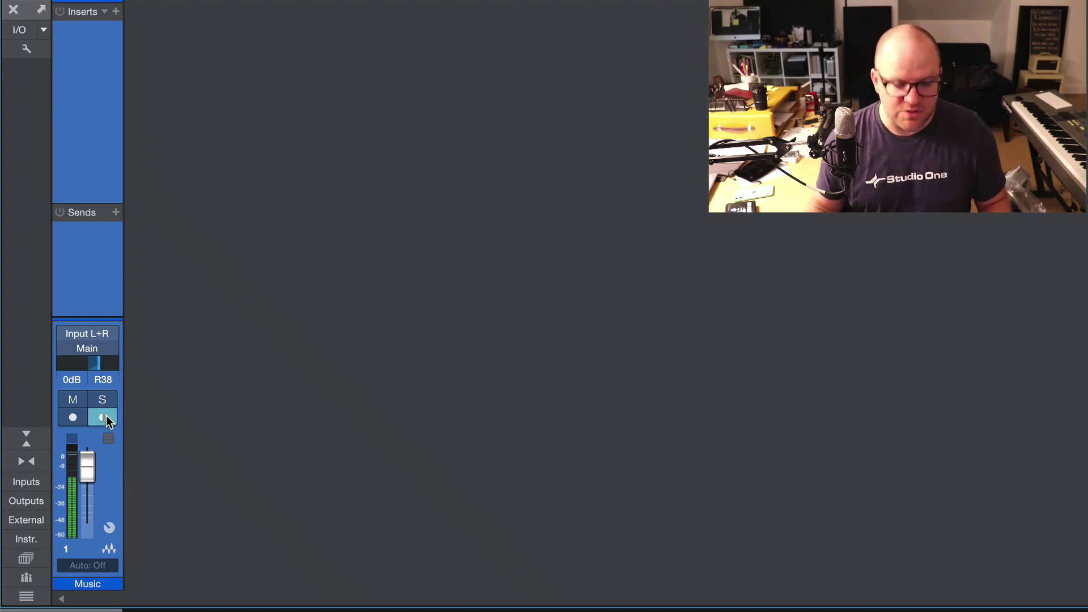
{"action": "left_click", "coordinate": [107, 417]}
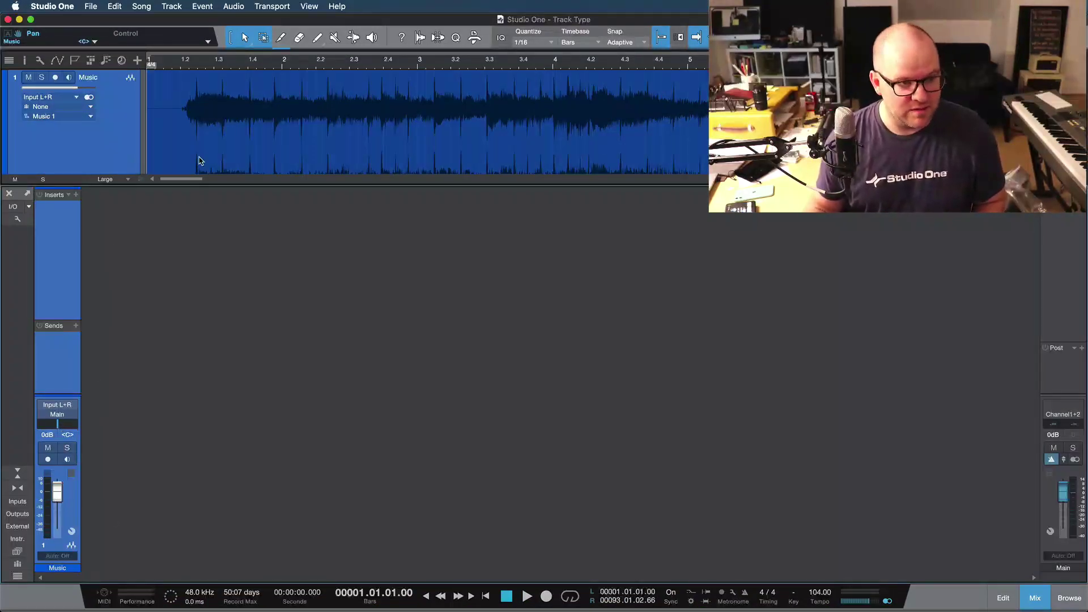
- Set the Music track to medium height and start song playback
{"action": "scroll", "coordinate": [185, 84], "scroll_direction": "down", "scroll_amount": 2}
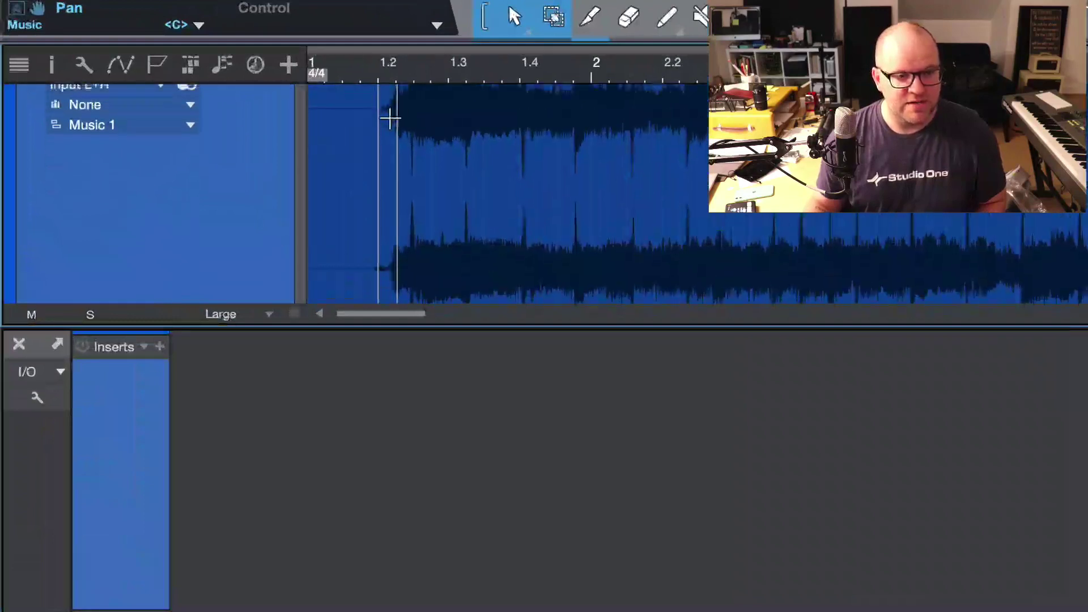
{"action": "scroll", "coordinate": [390, 118], "scroll_direction": "up", "scroll_amount": 2}
{"action": "key", "text": "shift+w"}
{"action": "key", "text": "space"}
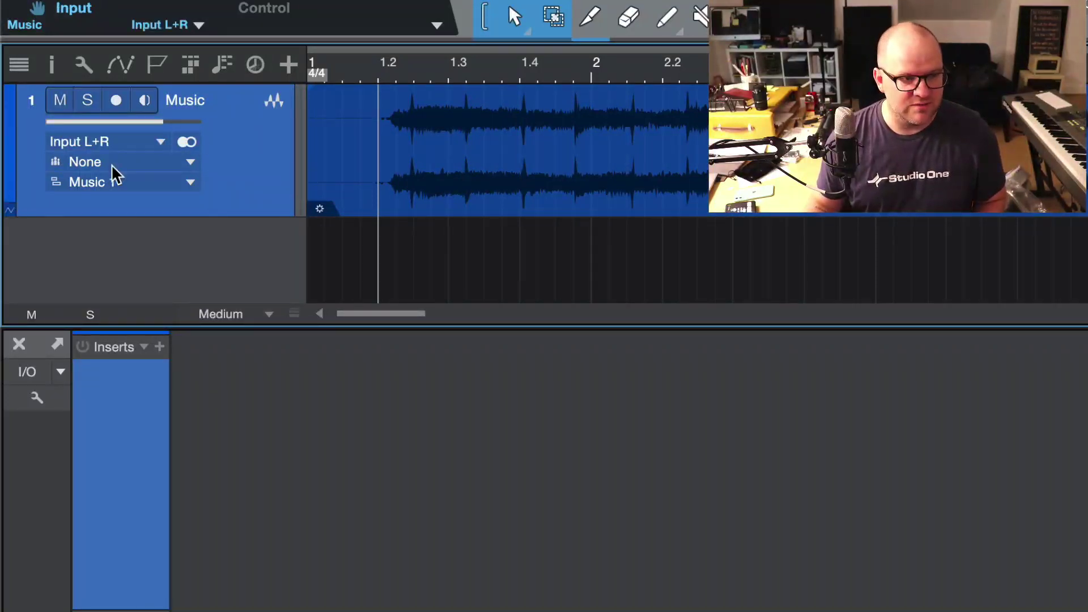
- Switch the Music channel between mono and stereo, replaying the song
{"action": "left_click", "coordinate": [187, 142]}
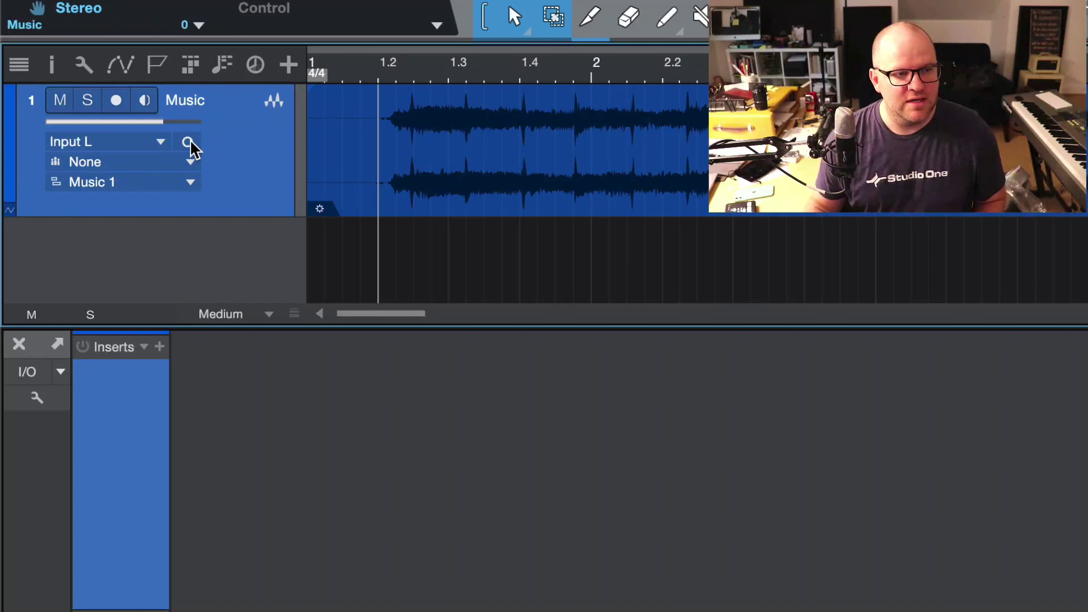
{"action": "left_click", "coordinate": [187, 142]}
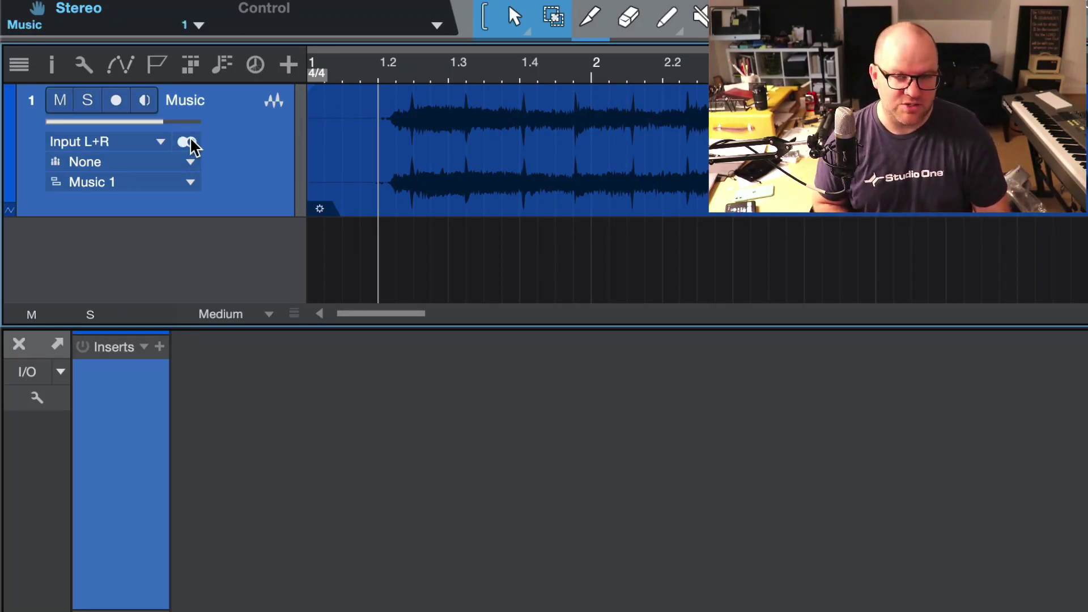
{"action": "key", "text": "space"}
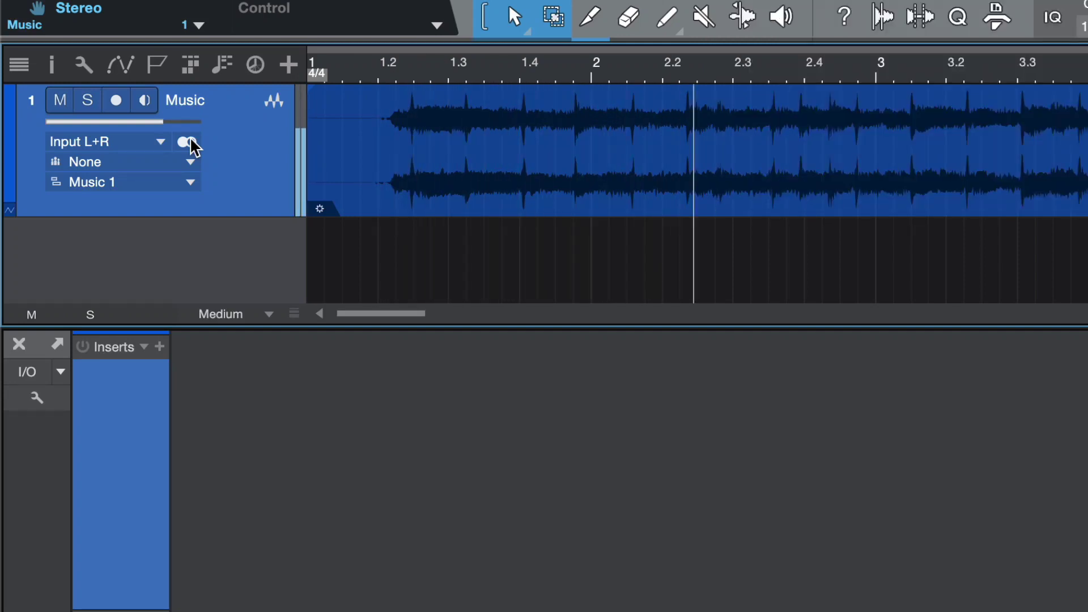
{"action": "left_click", "coordinate": [187, 142]}
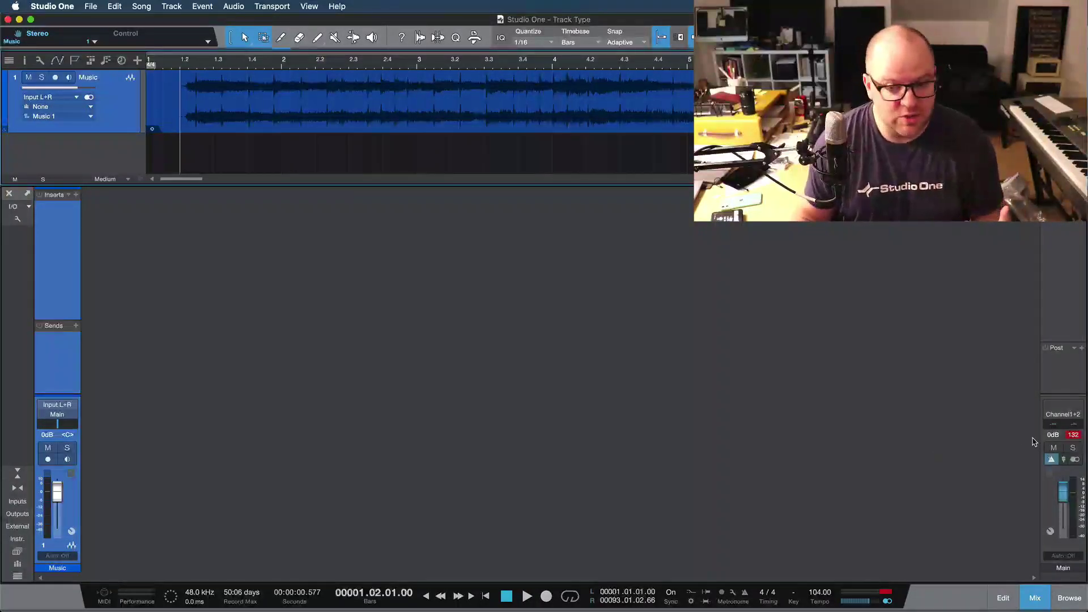
- Reset the Main output's clip indicator and colour the Main channel red
{"action": "left_click", "coordinate": [1073, 435]}
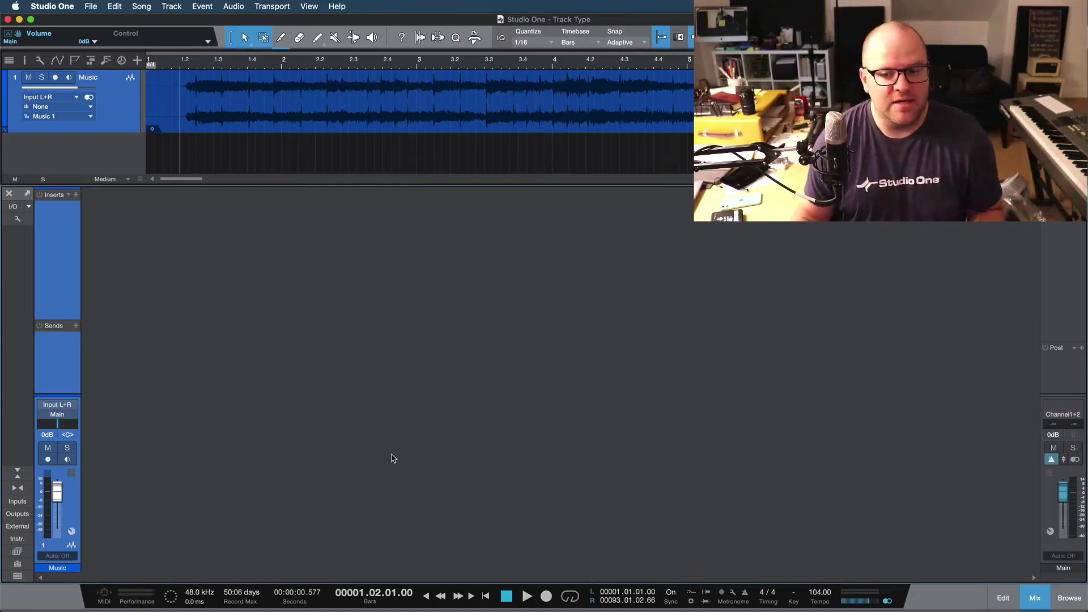
{"action": "left_click", "coordinate": [1072, 333]}
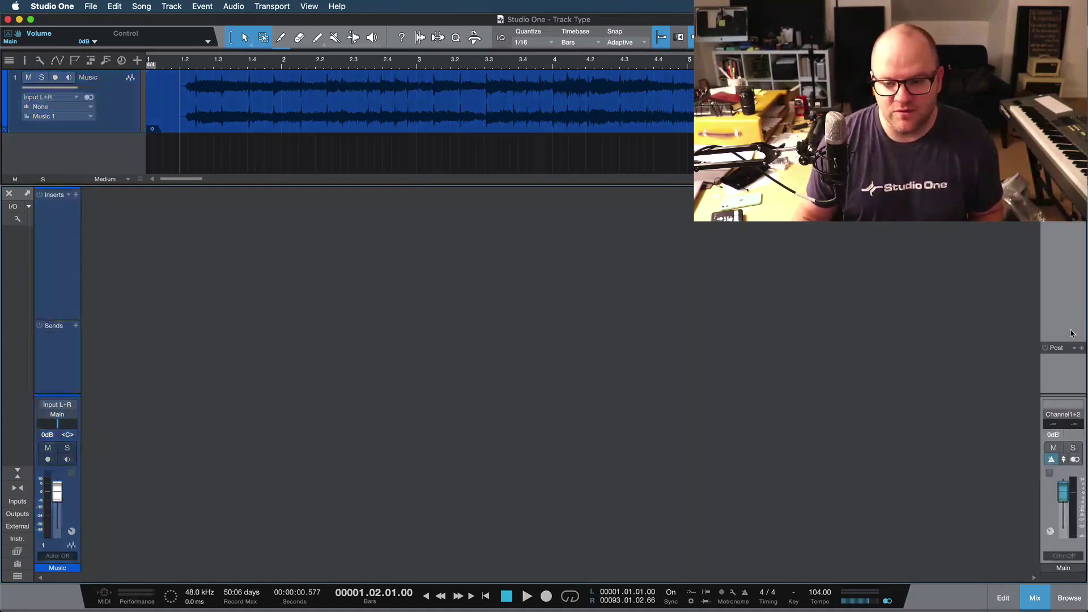
{"action": "left_click", "coordinate": [1052, 569]}
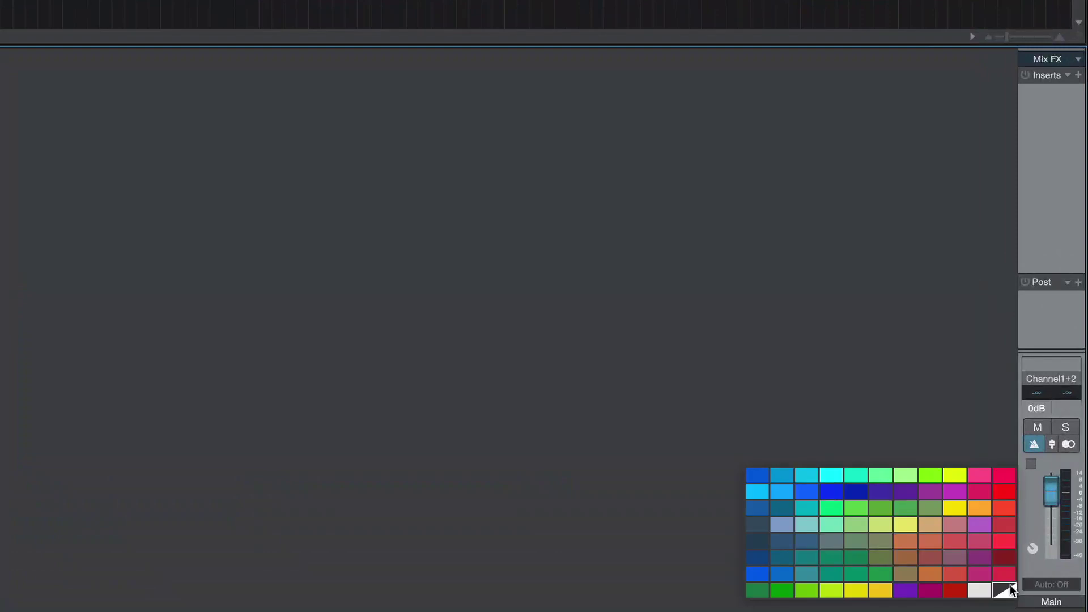
{"action": "left_click", "coordinate": [1012, 556]}
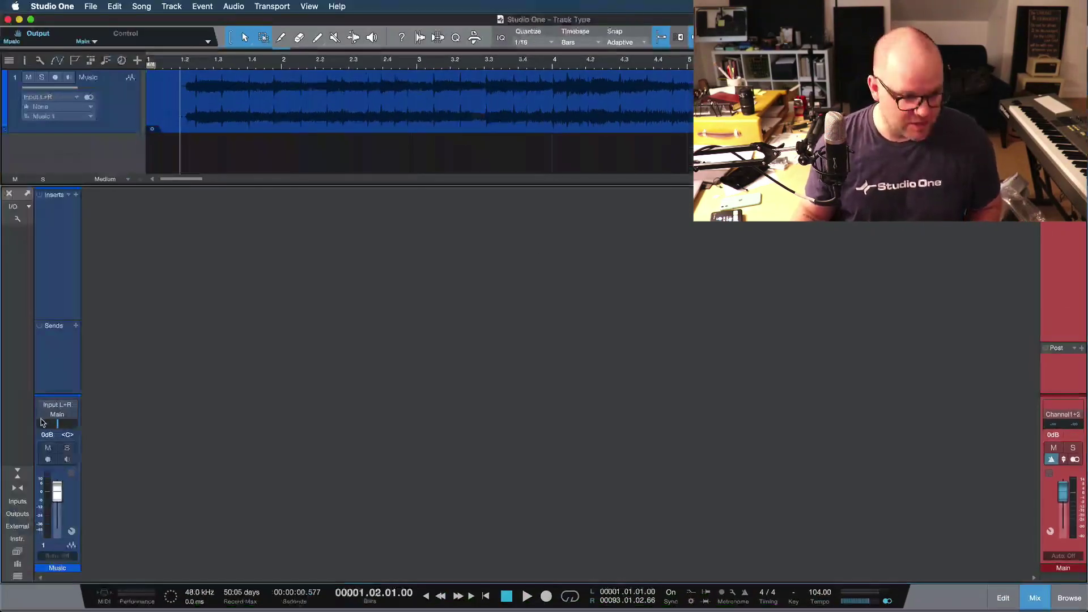
{"action": "right_click", "coordinate": [44, 422]}
{"action": "left_click", "coordinate": [160, 447]}
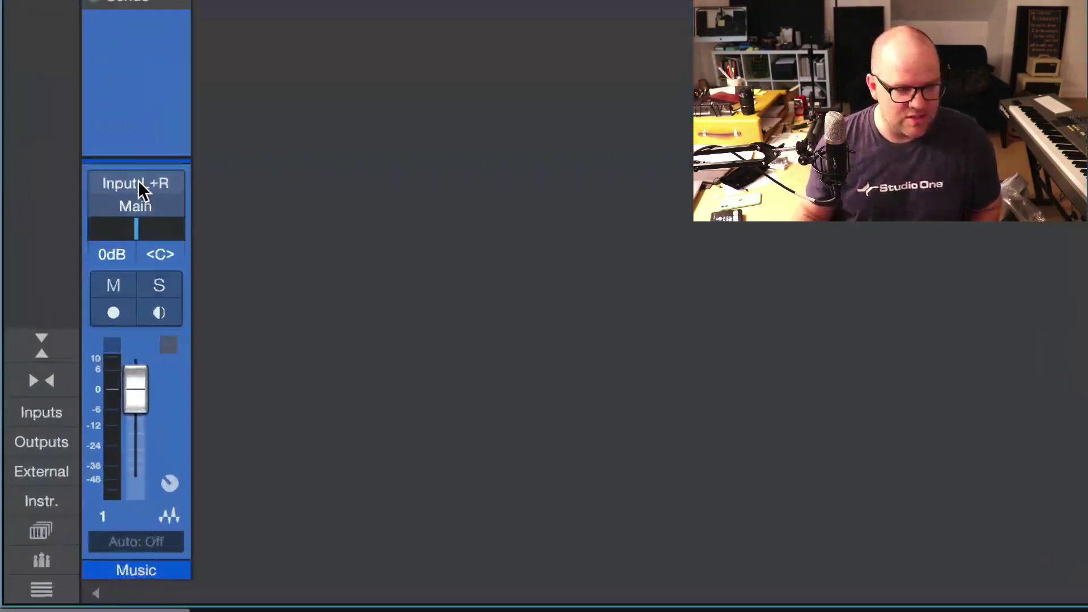
{"action": "left_click", "coordinate": [137, 186]}
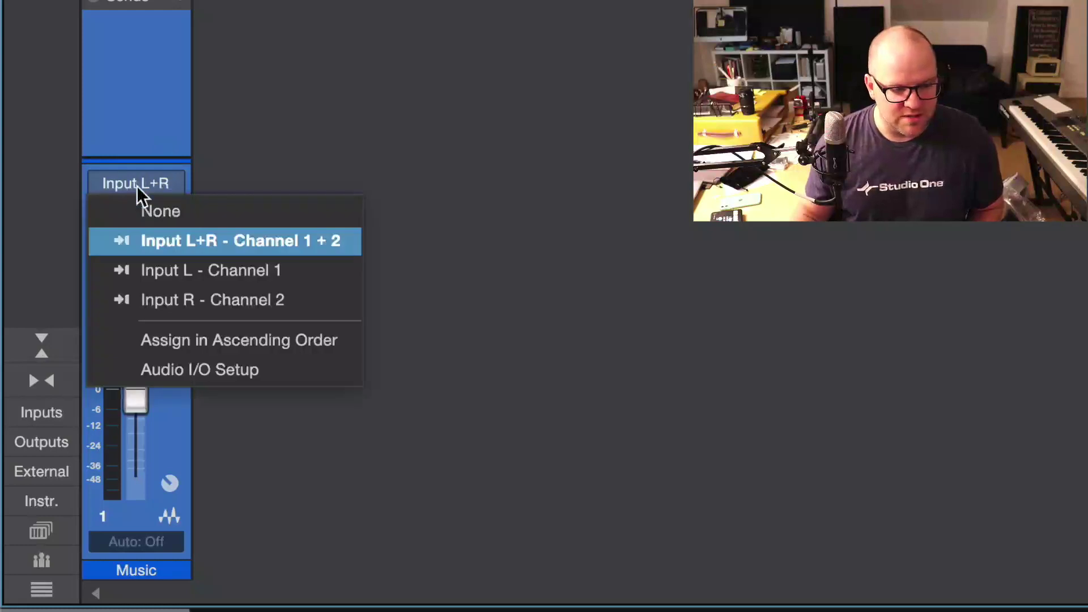
{"action": "left_click", "coordinate": [412, 76]}
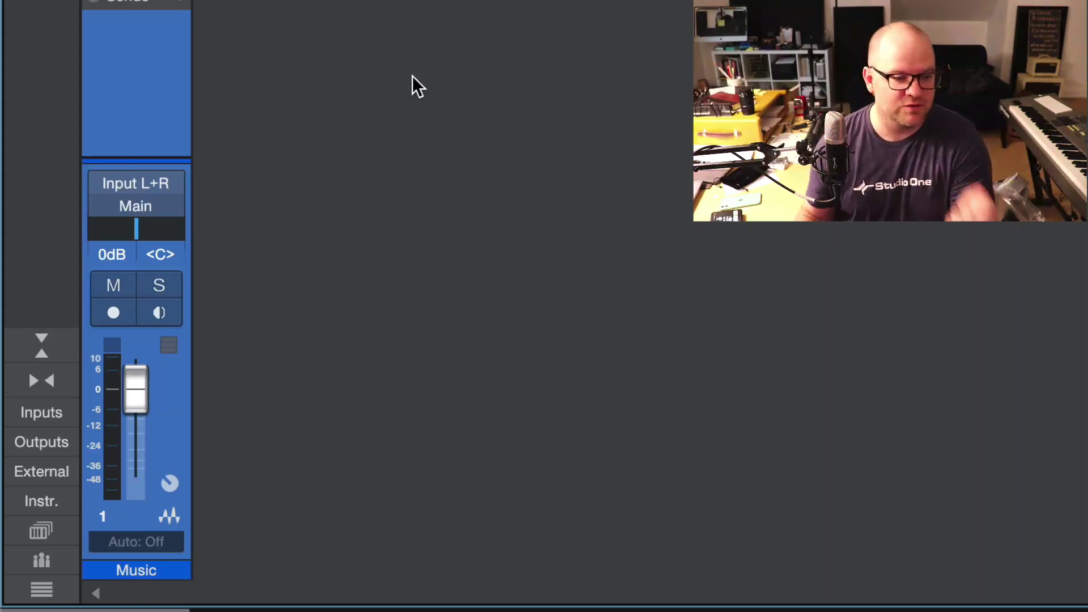
{"action": "left_click", "coordinate": [131, 213]}
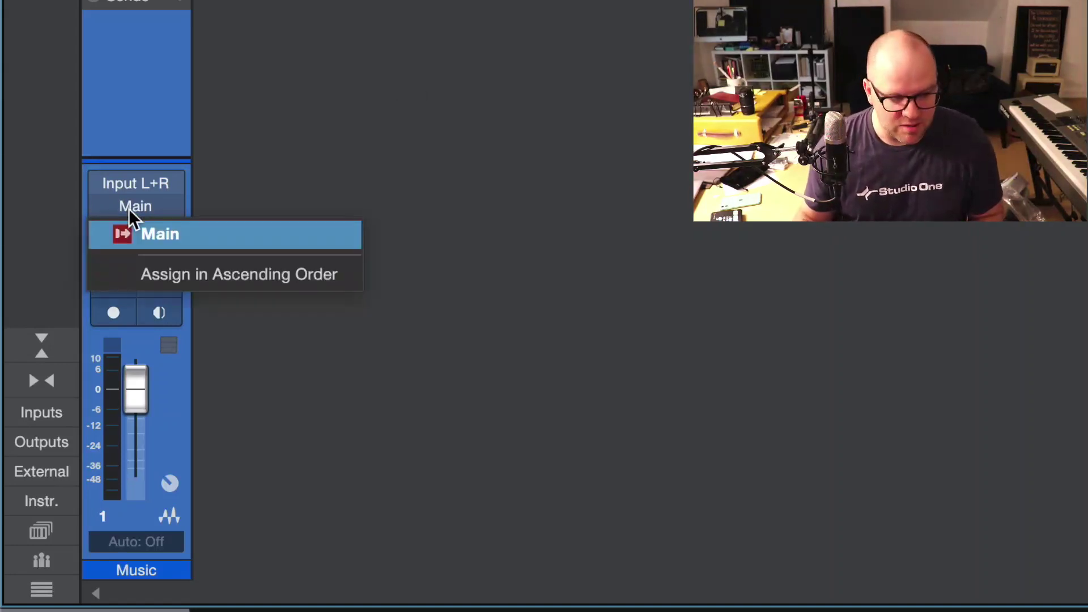
{"action": "left_click", "coordinate": [353, 133]}
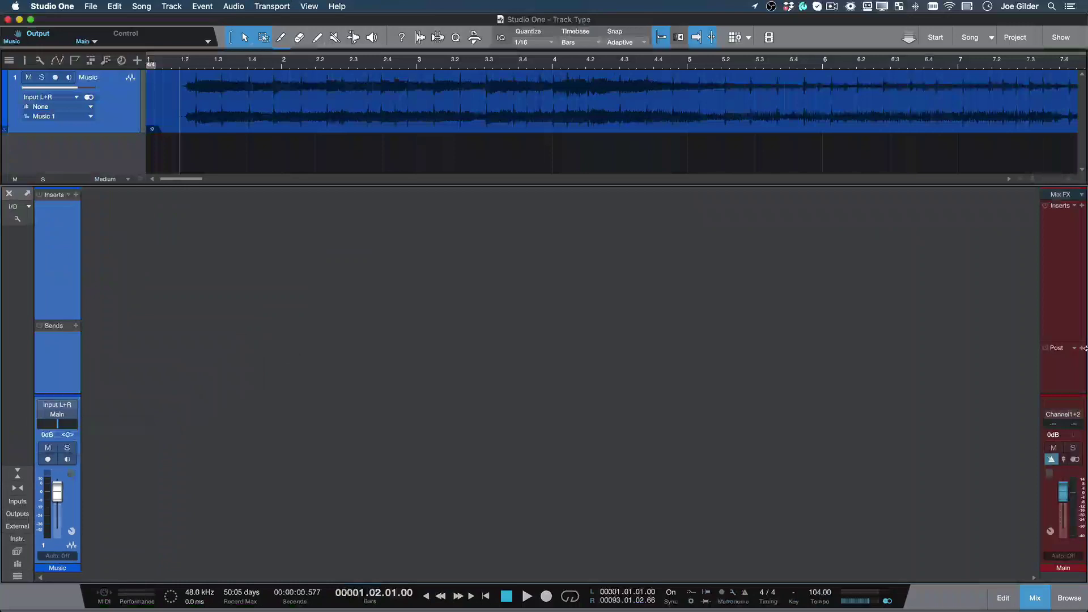
{"action": "left_click", "coordinate": [1073, 262]}
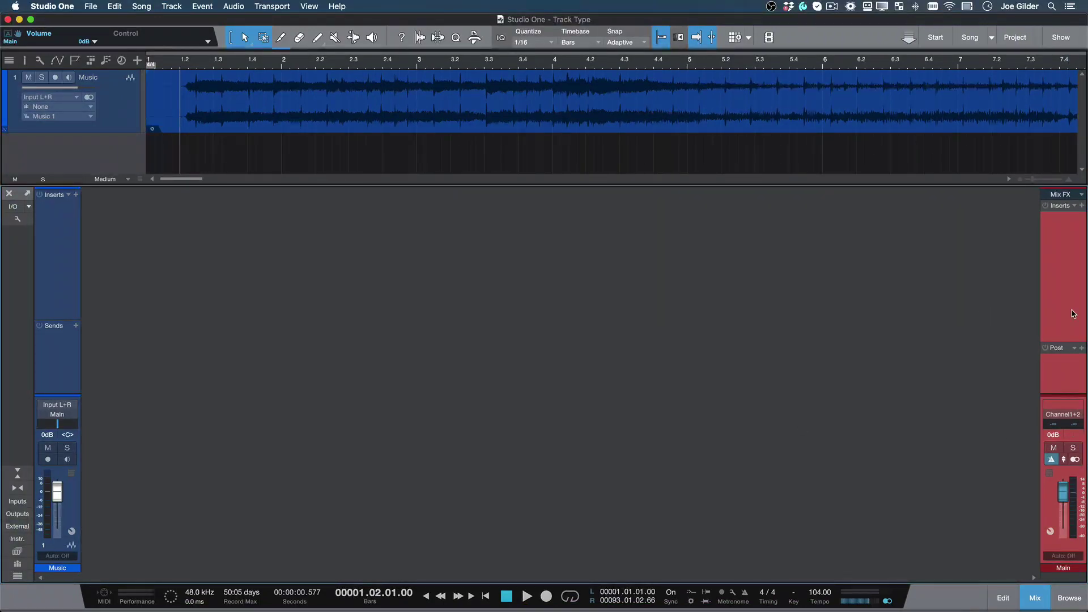
- Browse the Main output's hardware channel list, then leave the output unassigned
{"action": "left_click", "coordinate": [1041, 581]}
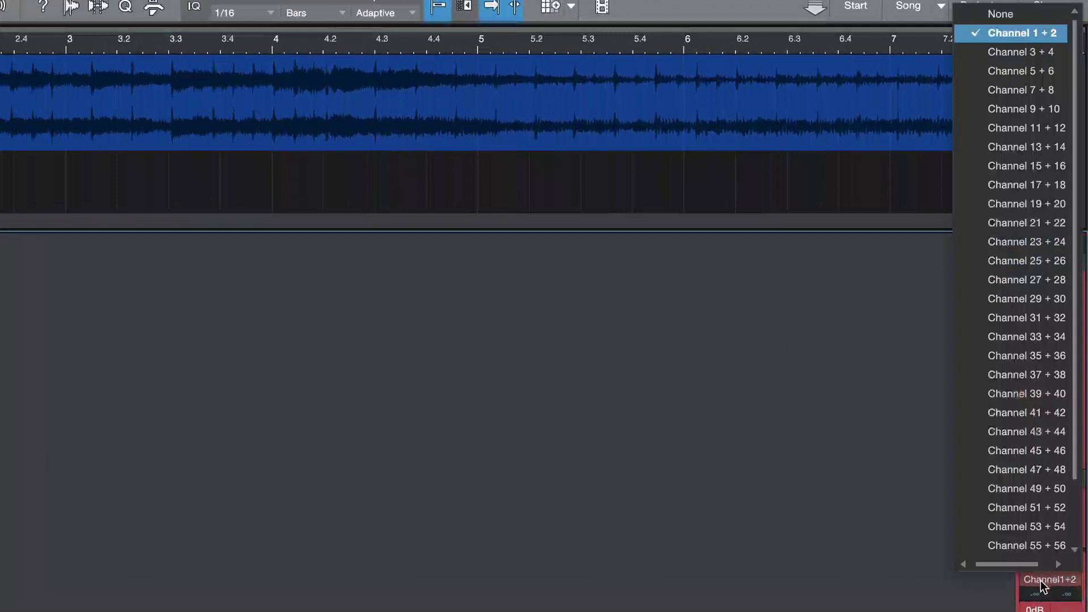
{"action": "scroll", "coordinate": [1014, 182], "scroll_direction": "down", "scroll_amount": 2}
{"action": "scroll", "coordinate": [1014, 182], "scroll_direction": "up", "scroll_amount": 2}
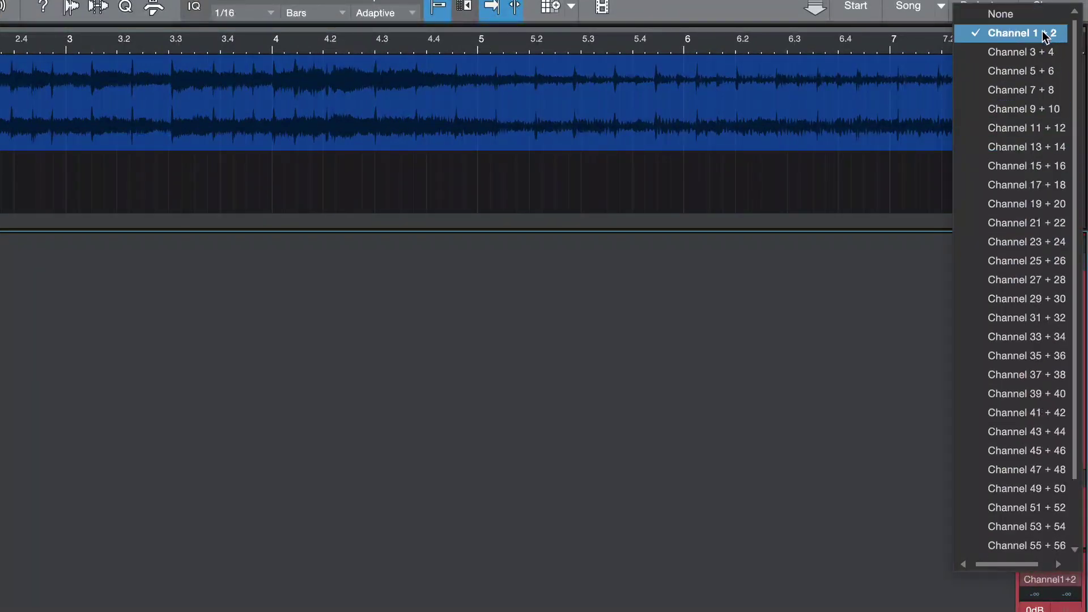
{"action": "left_click", "coordinate": [744, 329]}
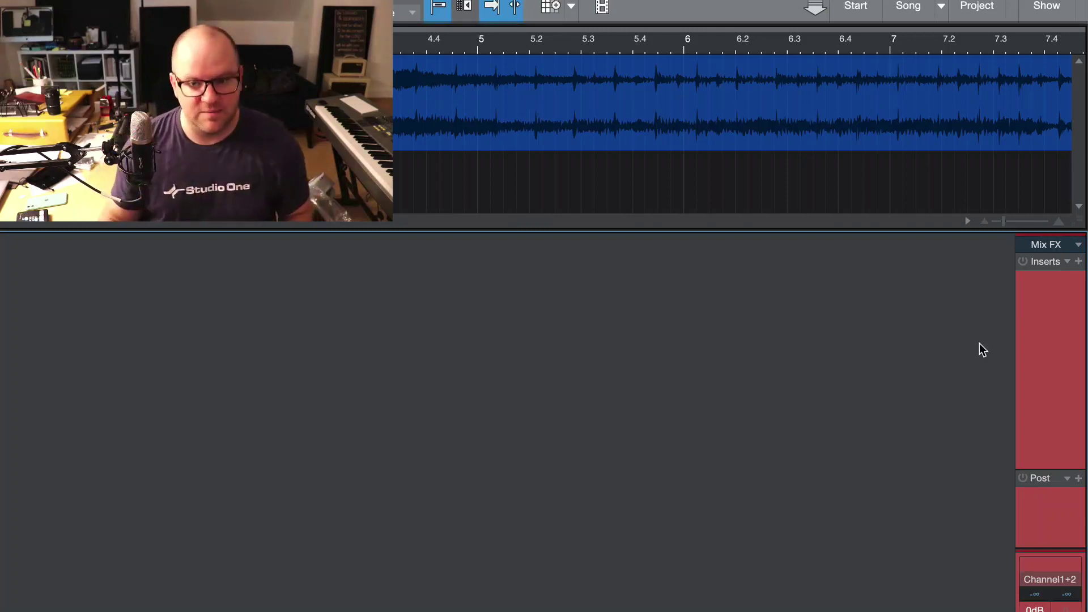
{"action": "left_click", "coordinate": [1048, 580]}
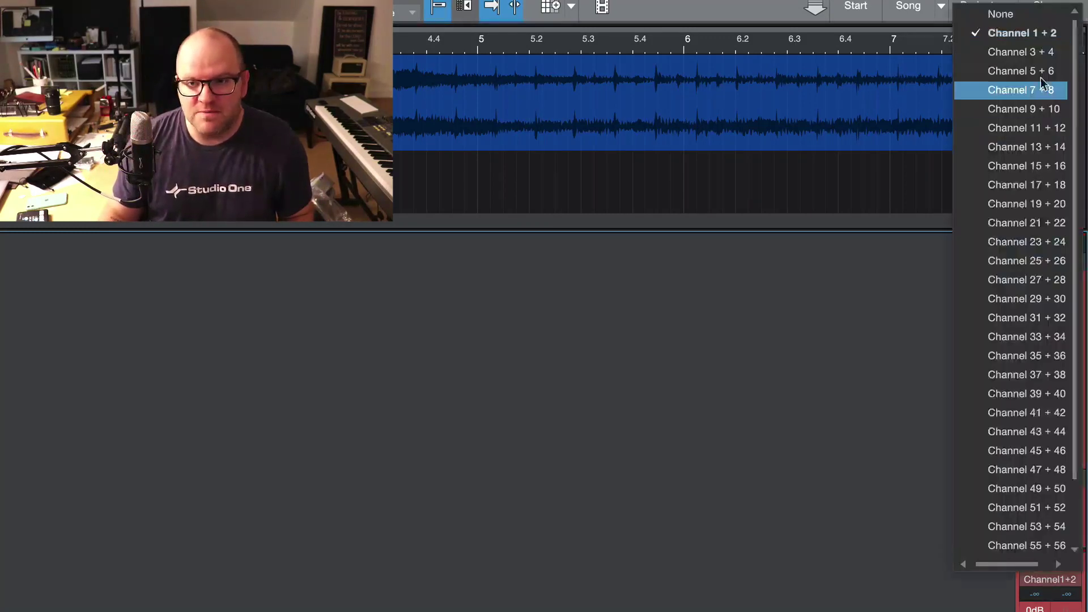
{"action": "left_click", "coordinate": [1028, 14]}
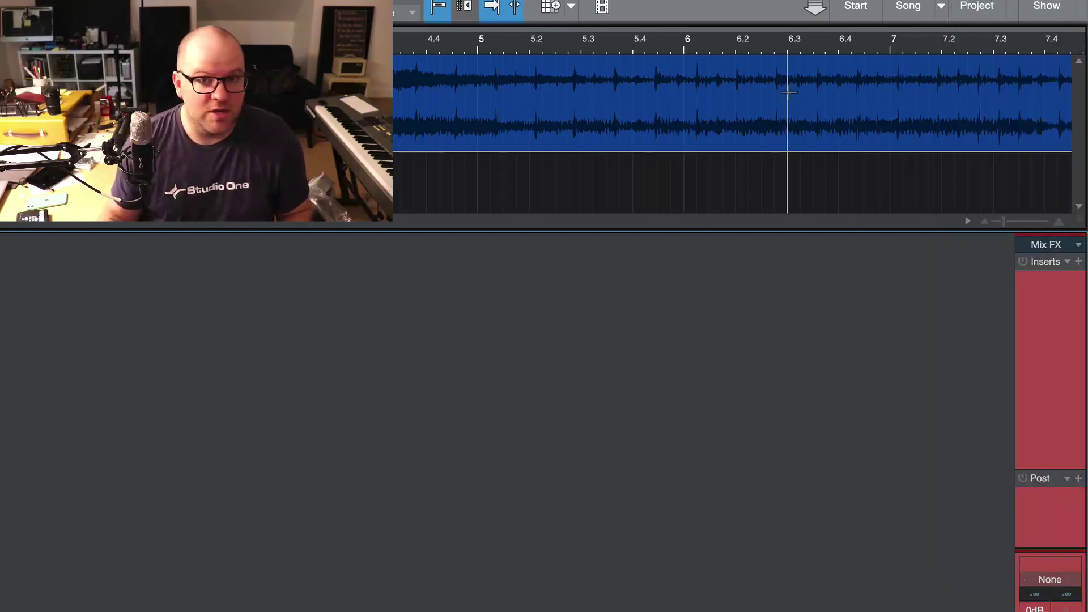
- Assign the Main output to hardware Channel 1 + 2
{"action": "left_click", "coordinate": [1050, 579]}
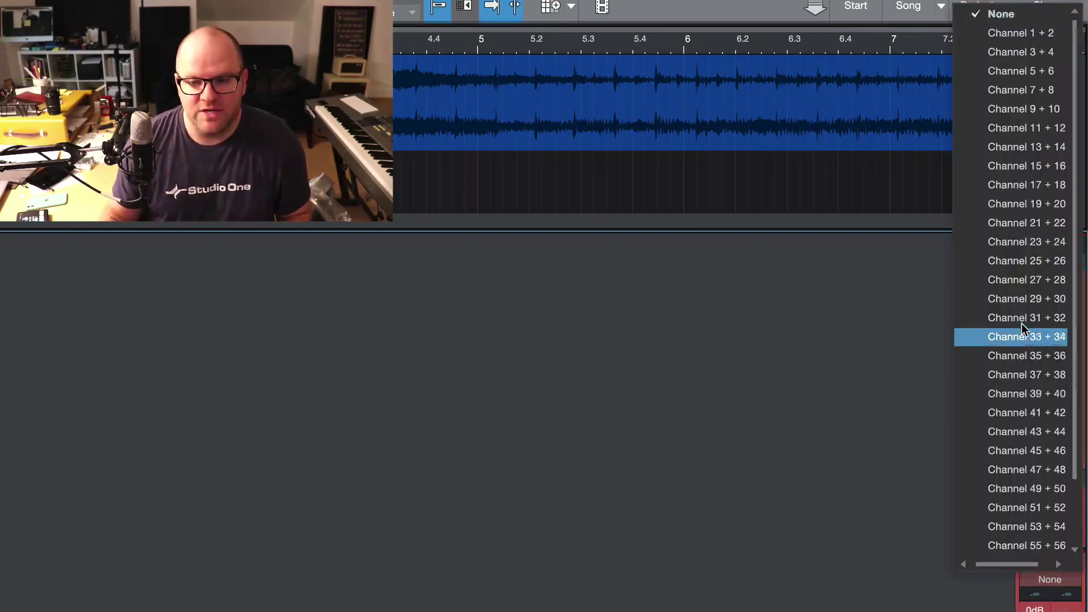
{"action": "scroll", "coordinate": [1021, 323], "scroll_direction": "down", "scroll_amount": 3}
{"action": "scroll", "coordinate": [1021, 323], "scroll_direction": "up", "scroll_amount": 3}
{"action": "scroll", "coordinate": [1072, 193], "scroll_direction": "down", "scroll_amount": 3}
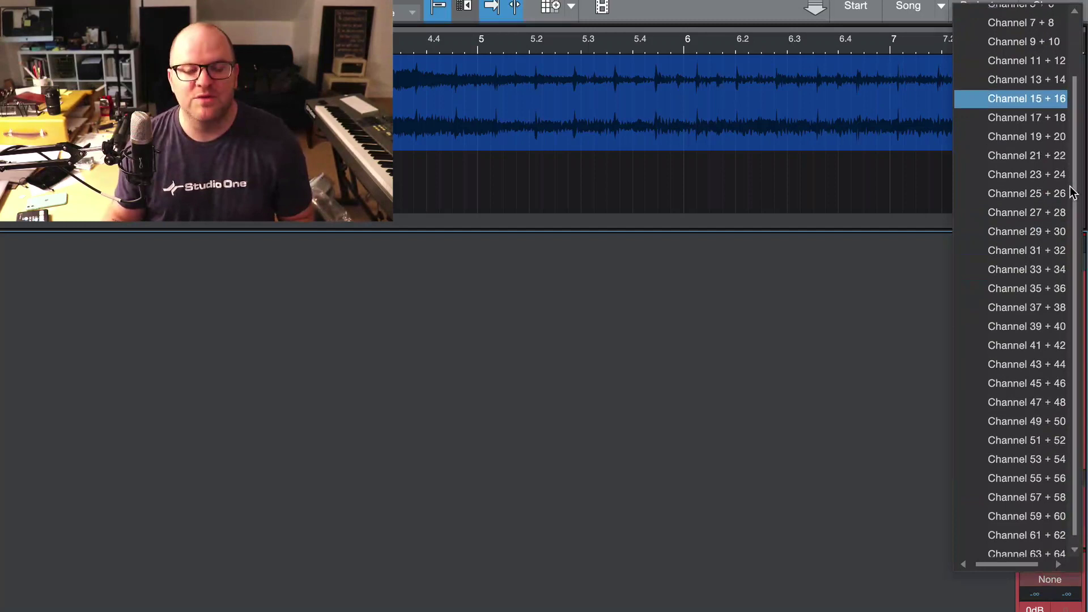
{"action": "scroll", "coordinate": [1072, 193], "scroll_direction": "down", "scroll_amount": 1}
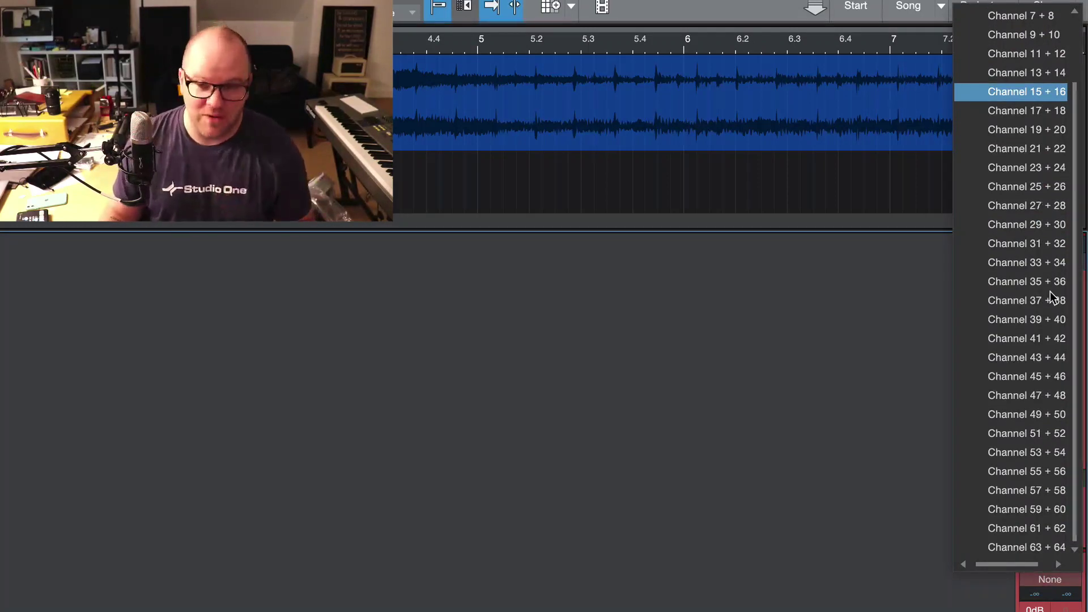
{"action": "scroll", "coordinate": [1051, 297], "scroll_direction": "up", "scroll_amount": 4}
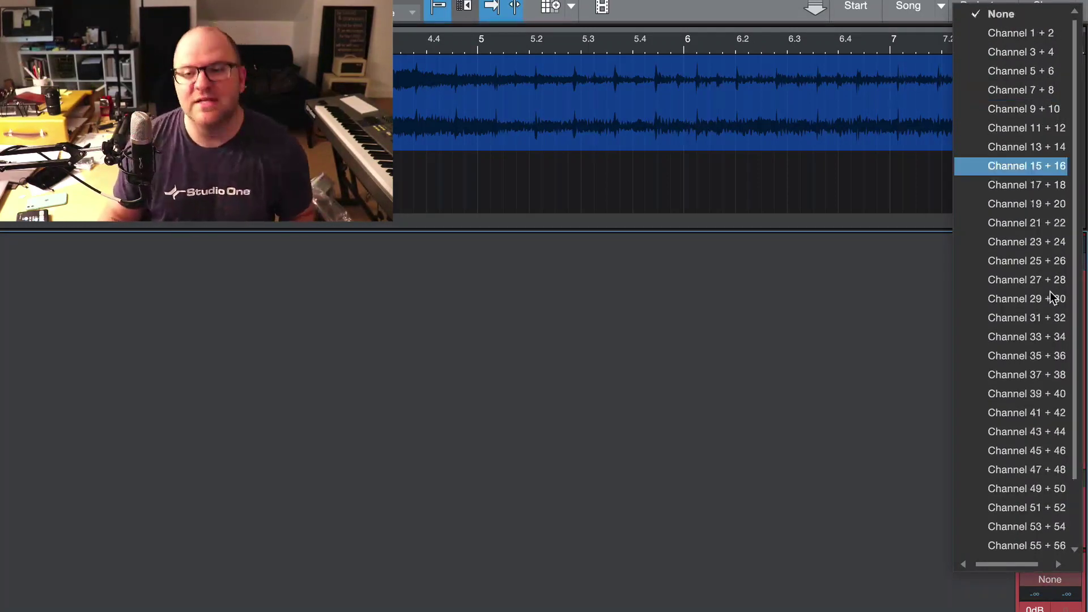
{"action": "left_click", "coordinate": [1048, 33]}
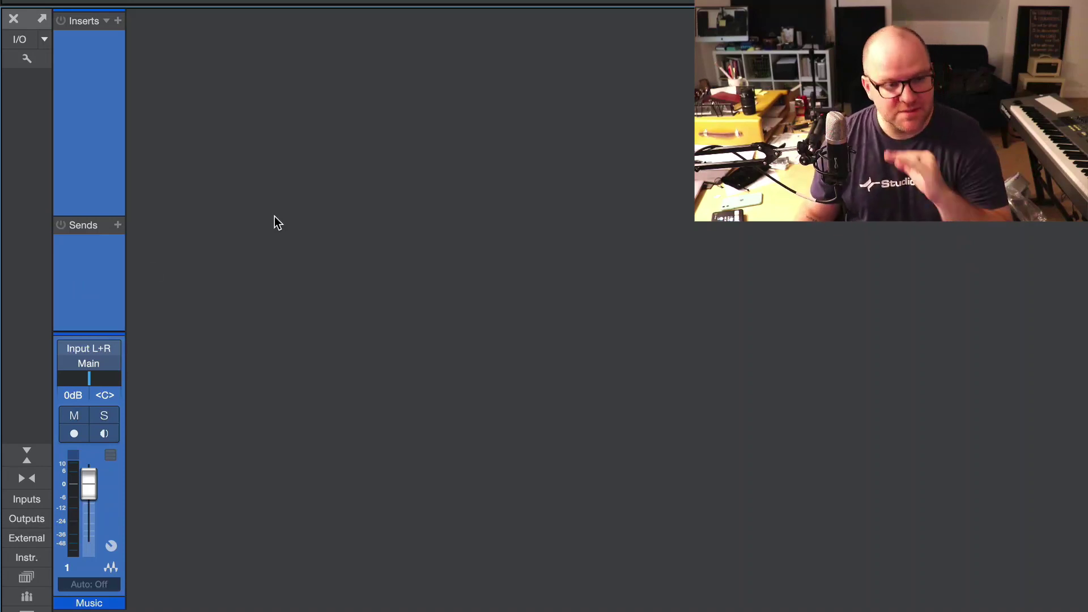
- Add a bus channel, an FX channel and a VCA channel to the mixer
{"action": "right_click", "coordinate": [103, 261]}
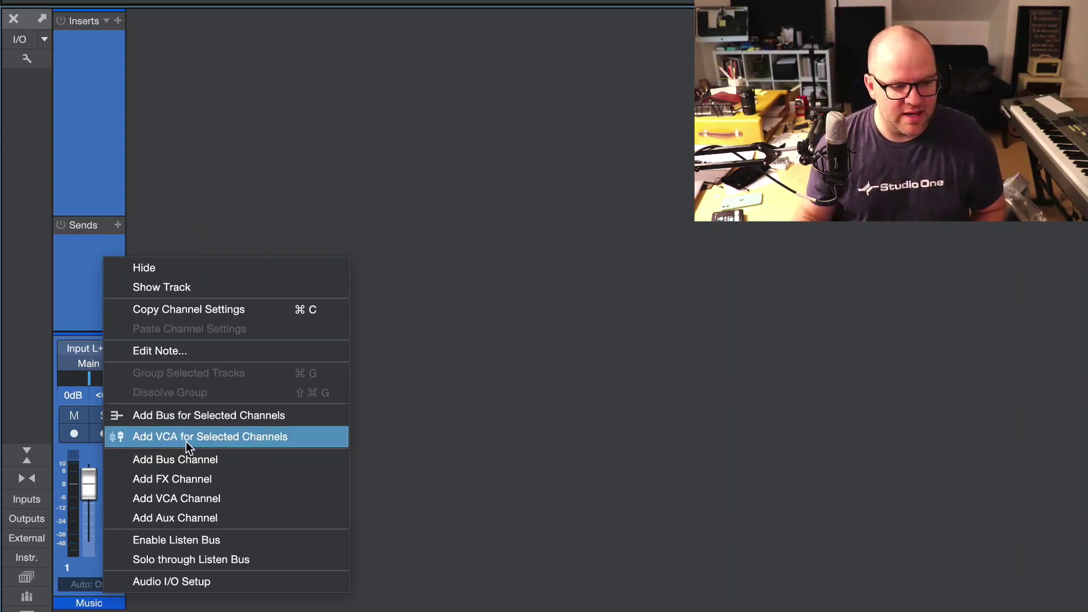
{"action": "left_click", "coordinate": [190, 460]}
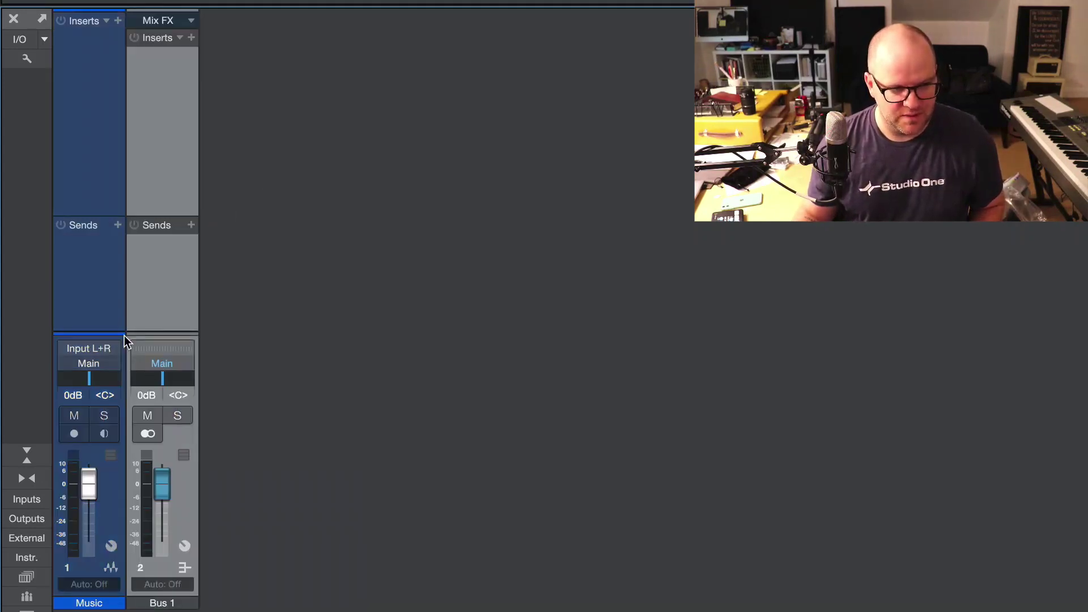
{"action": "right_click", "coordinate": [116, 310]}
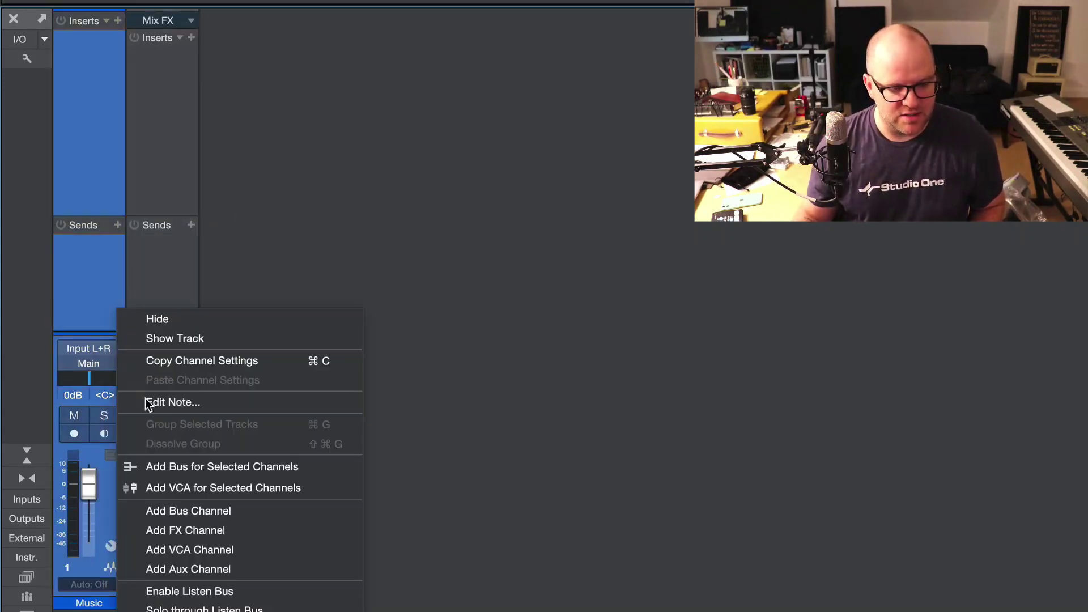
{"action": "left_click", "coordinate": [218, 535]}
{"action": "right_click", "coordinate": [103, 311]}
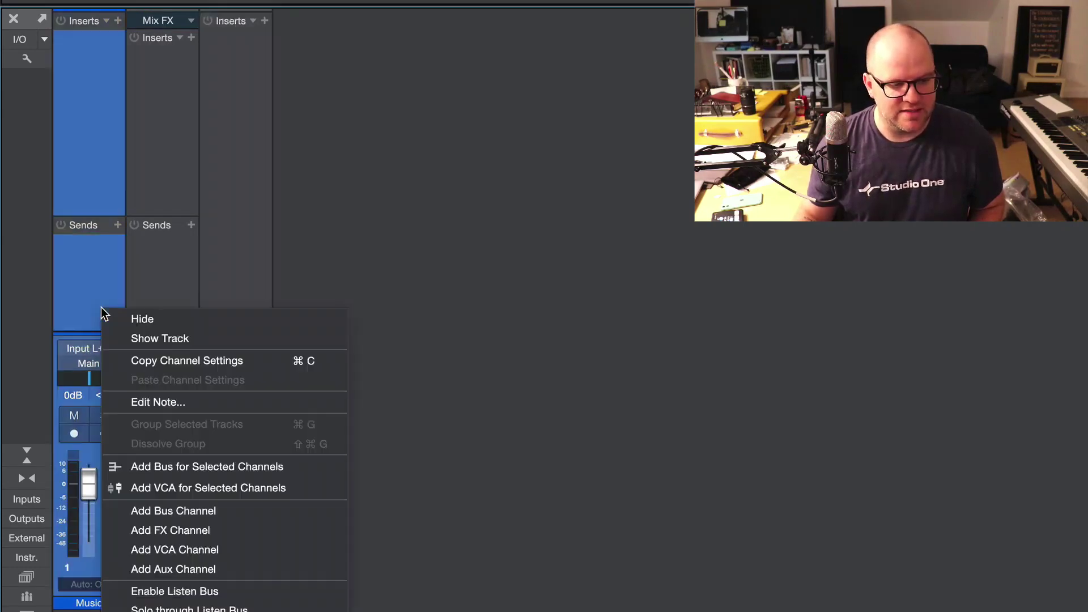
{"action": "left_click", "coordinate": [205, 549]}
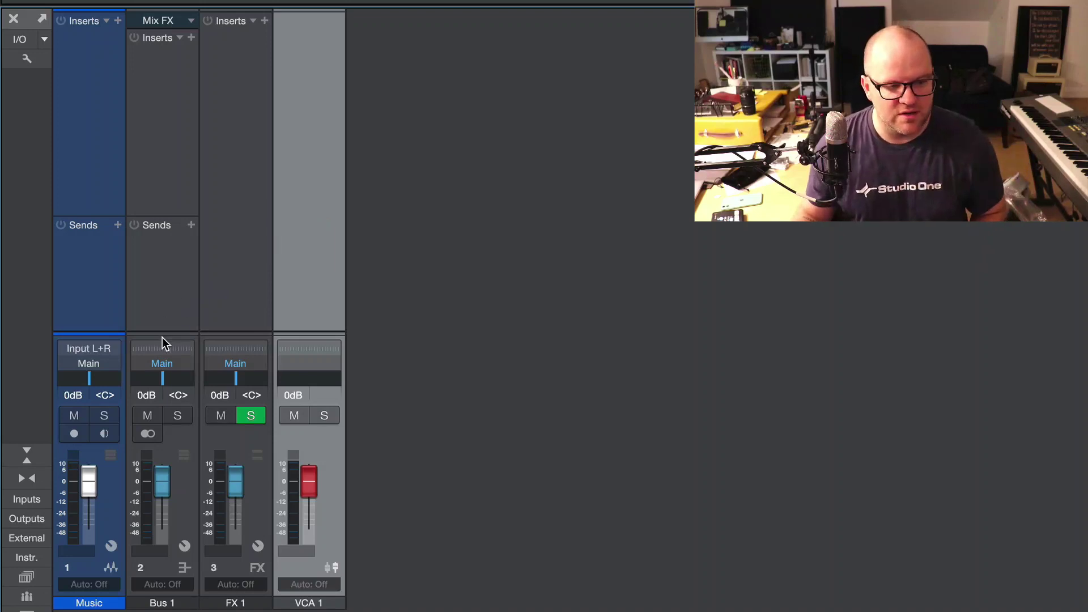
- Shrink the inserts and sends area, then select Music, Bus 1, FX 1 and VCA 1, ending on Music
{"action": "left_click_drag", "start_coordinate": [163, 333], "coordinate": [188, 244]}
{"action": "left_click", "coordinate": [97, 214]}
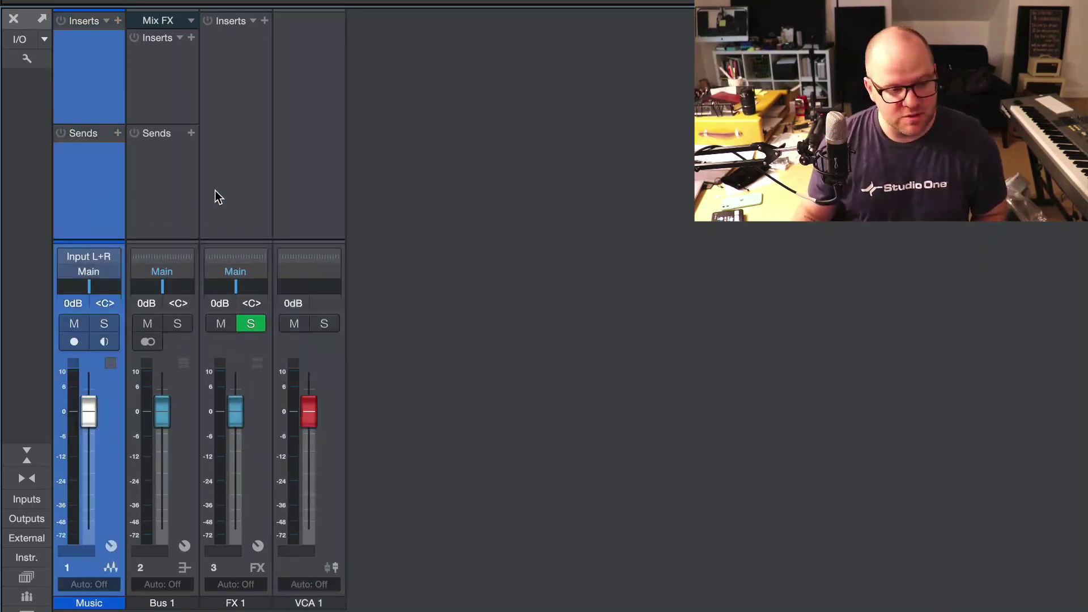
{"action": "left_click", "coordinate": [171, 190], "text": "shift"}
{"action": "left_click", "coordinate": [240, 181], "text": "shift"}
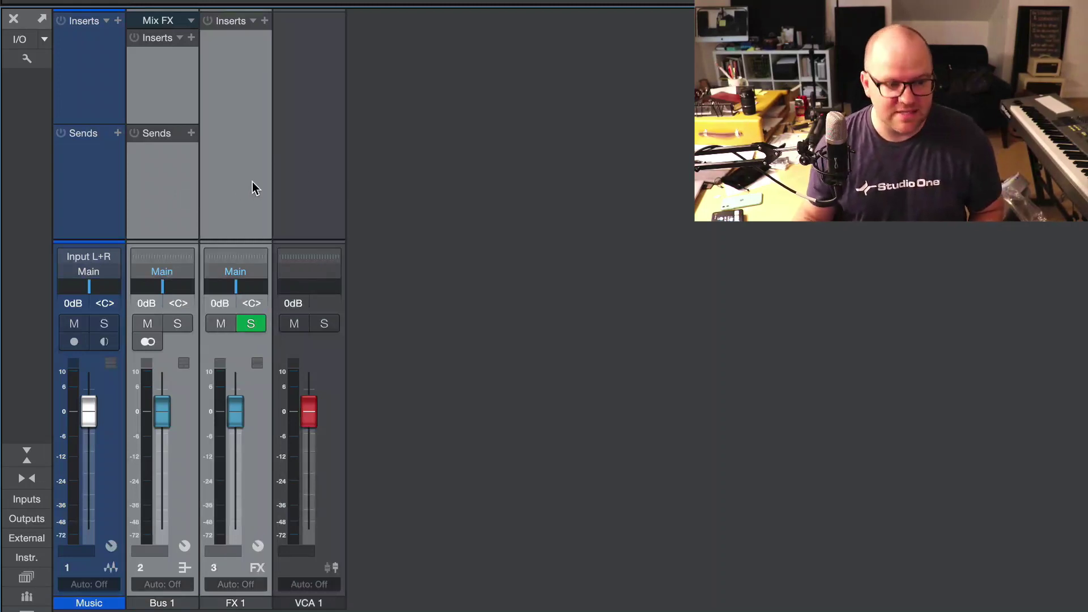
{"action": "left_click", "coordinate": [331, 177]}
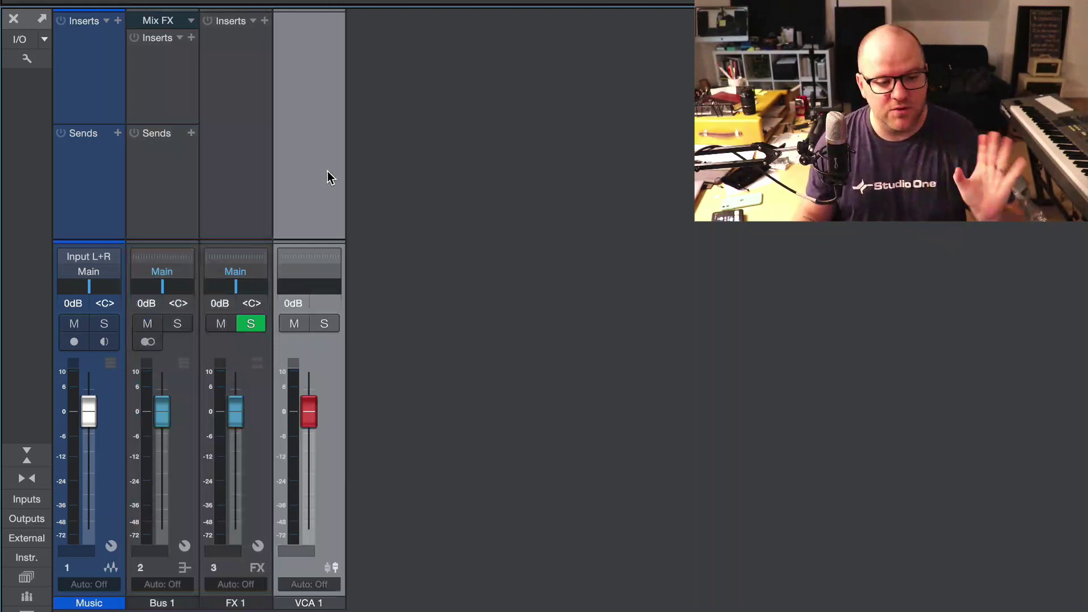
{"action": "left_click", "coordinate": [83, 215]}
- Rename the Music channel to 'Audio' from its name label
{"action": "left_click", "coordinate": [144, 186], "text": "shift"}
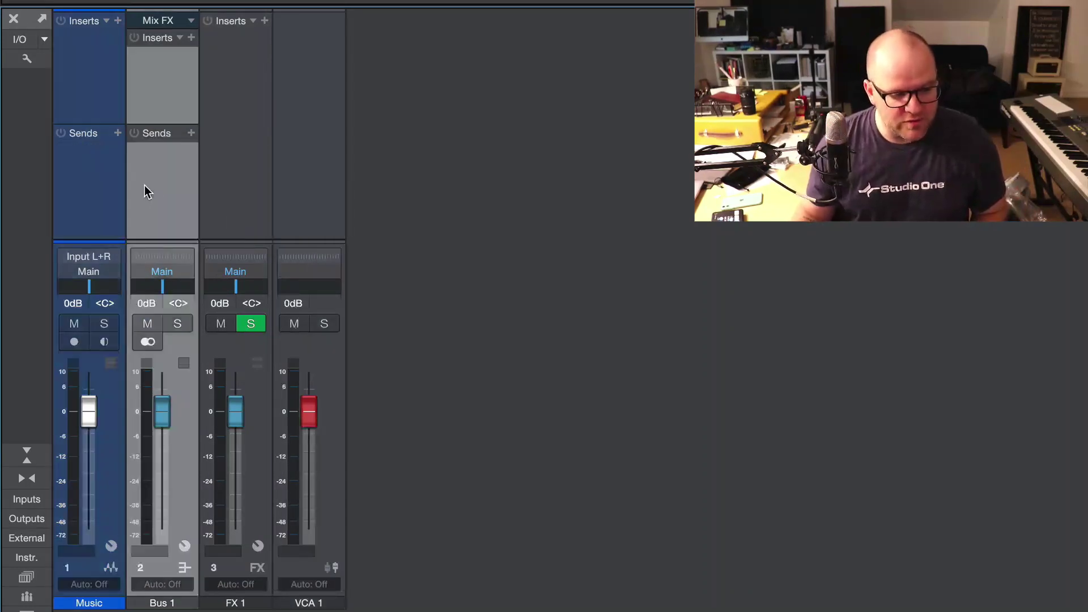
{"action": "left_click", "coordinate": [192, 604]}
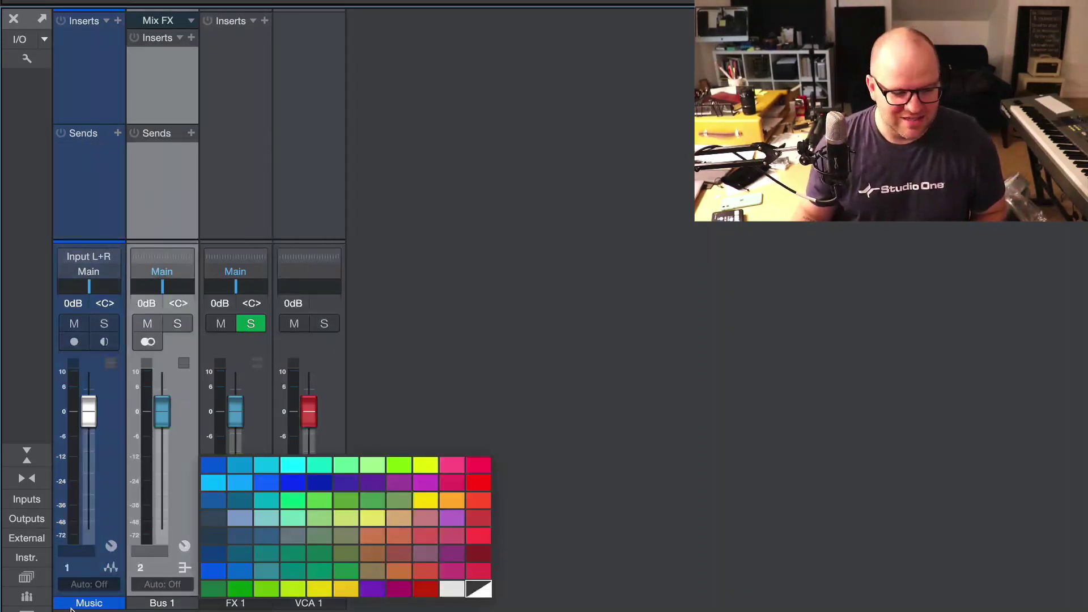
{"action": "double_click", "coordinate": [90, 601]}
{"action": "left_click", "coordinate": [91, 600]}
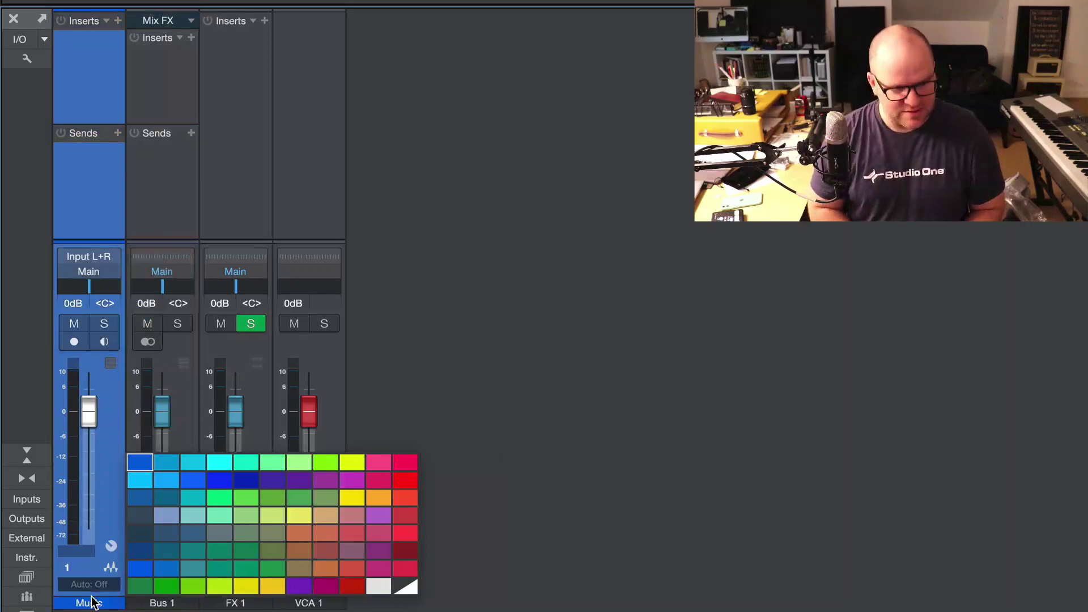
{"action": "double_click", "coordinate": [92, 602]}
{"action": "type", "text": "Audio"}
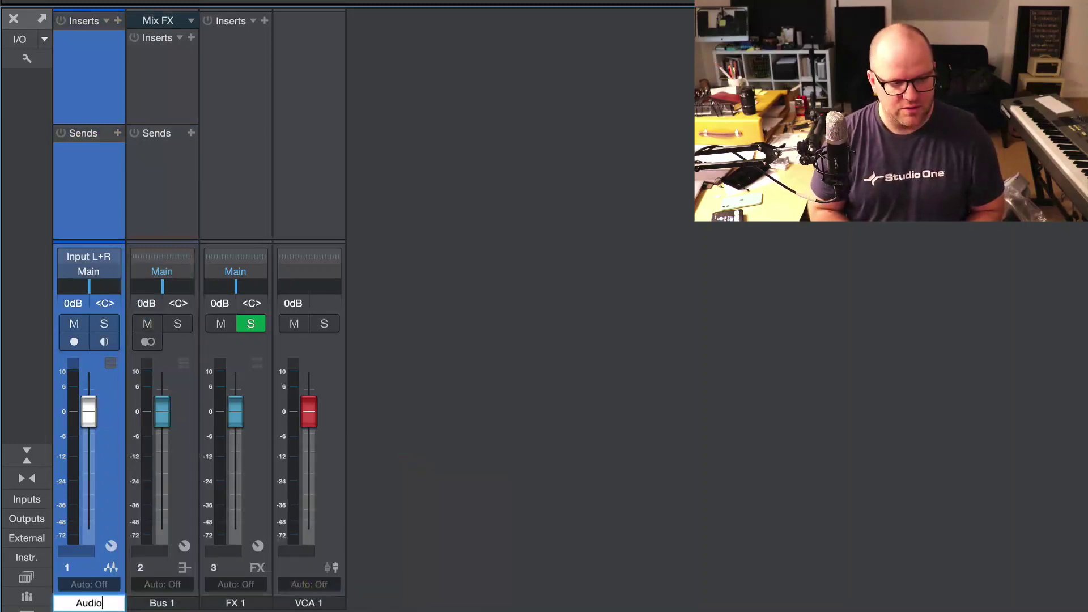
{"action": "key", "text": "Return"}
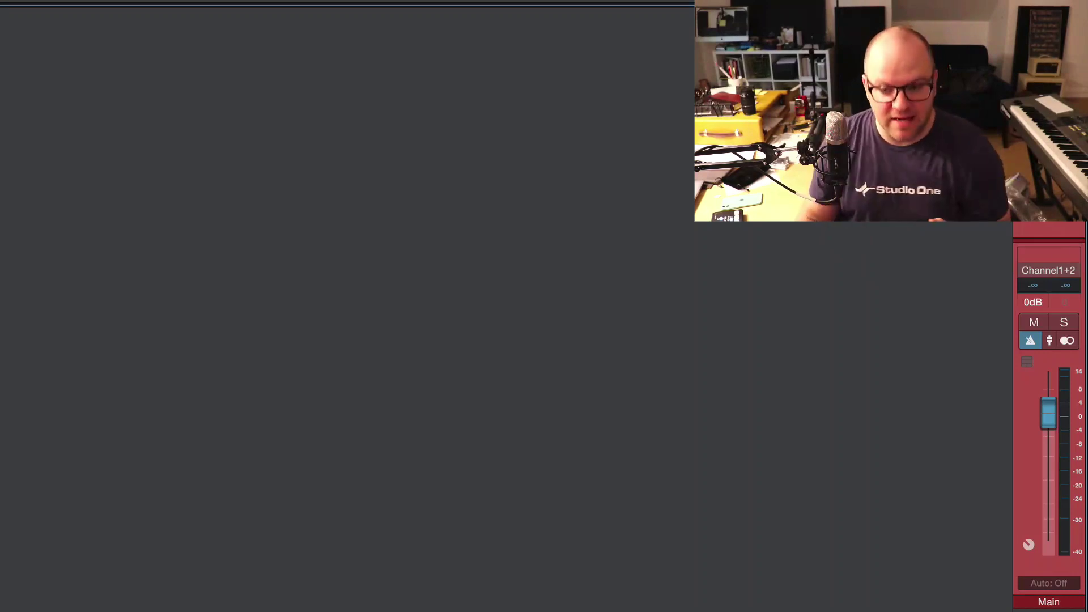
- Pull the Main fader down to -17.3 dB, then reset it to 0 dB
{"action": "left_click_drag", "start_coordinate": [1050, 403], "coordinate": [1076, 462]}
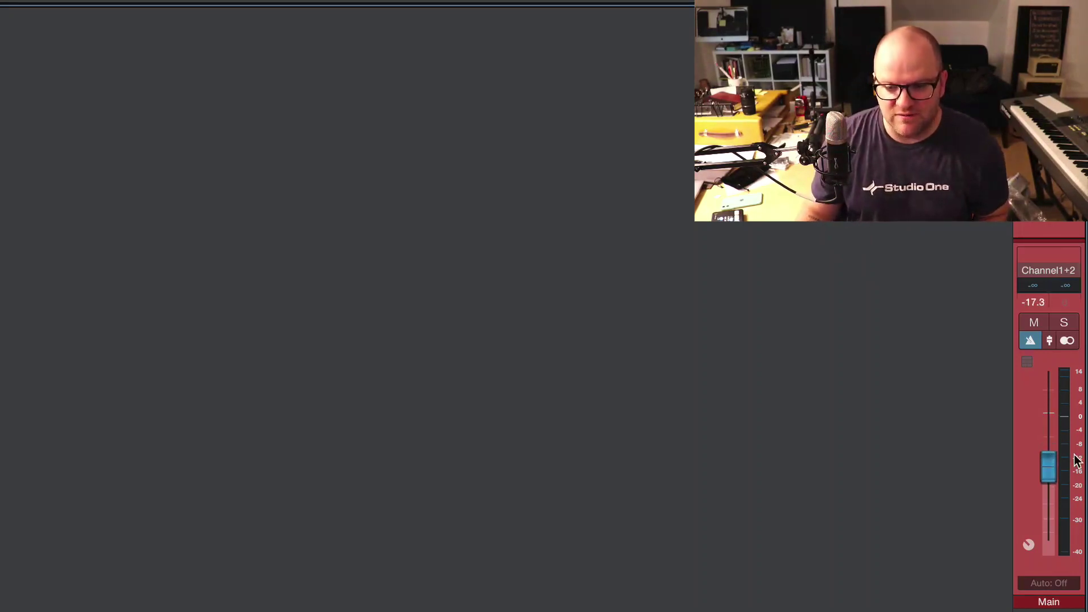
{"action": "left_click", "coordinate": [1045, 460], "text": "alt"}
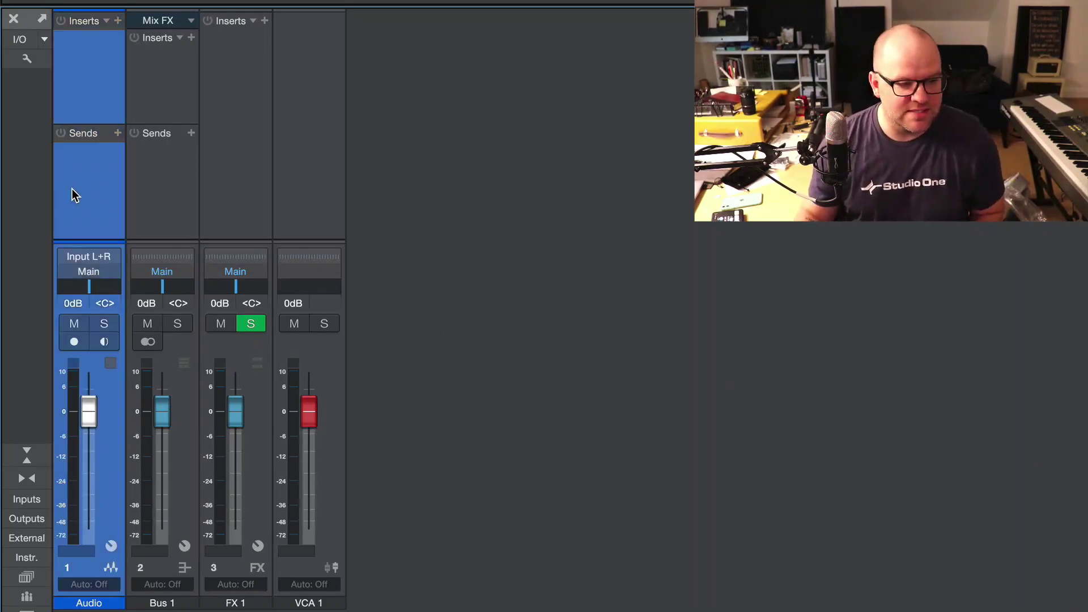
- Add audio channels Audio 2 through Audio 5, then select all five audio channels together
{"action": "right_click", "coordinate": [90, 190]}
{"action": "left_click", "coordinate": [84, 168]}
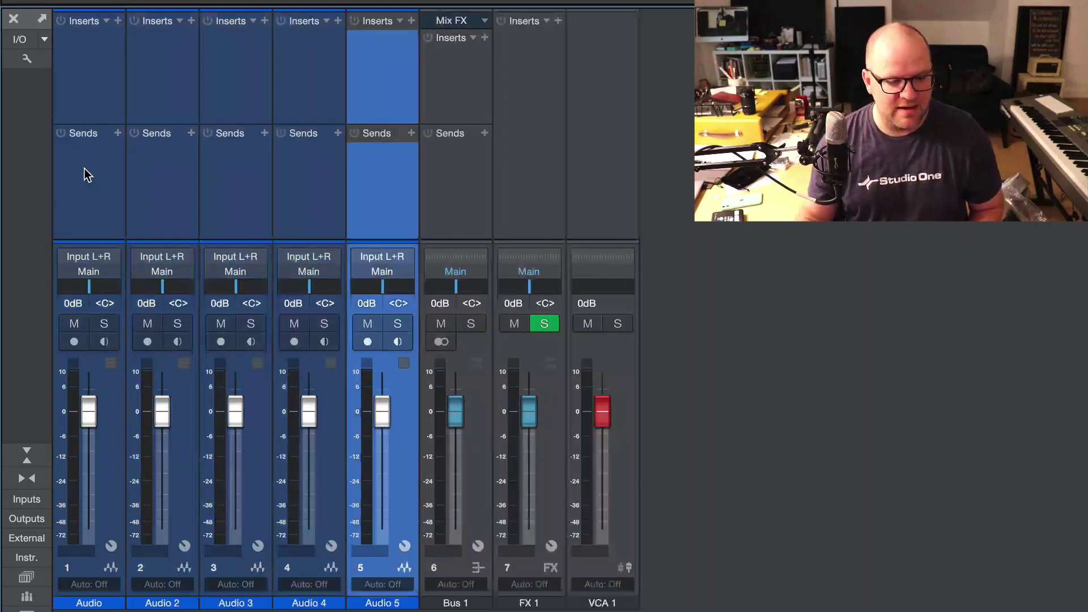
{"action": "left_click", "coordinate": [105, 195], "text": "shift"}
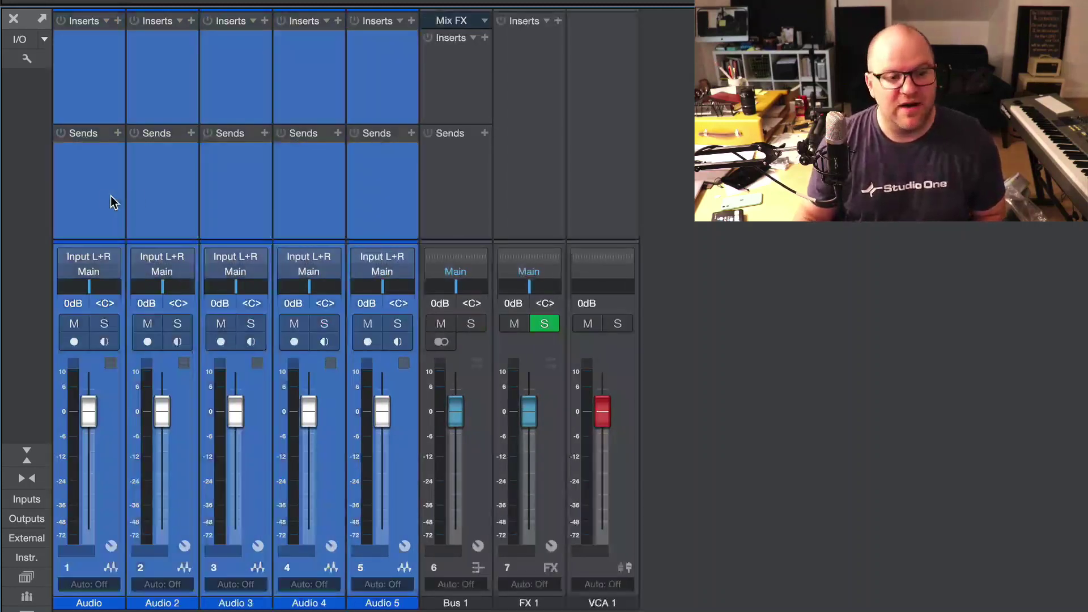
{"action": "left_click", "coordinate": [108, 188]}
{"action": "left_click", "coordinate": [374, 186], "text": "shift"}
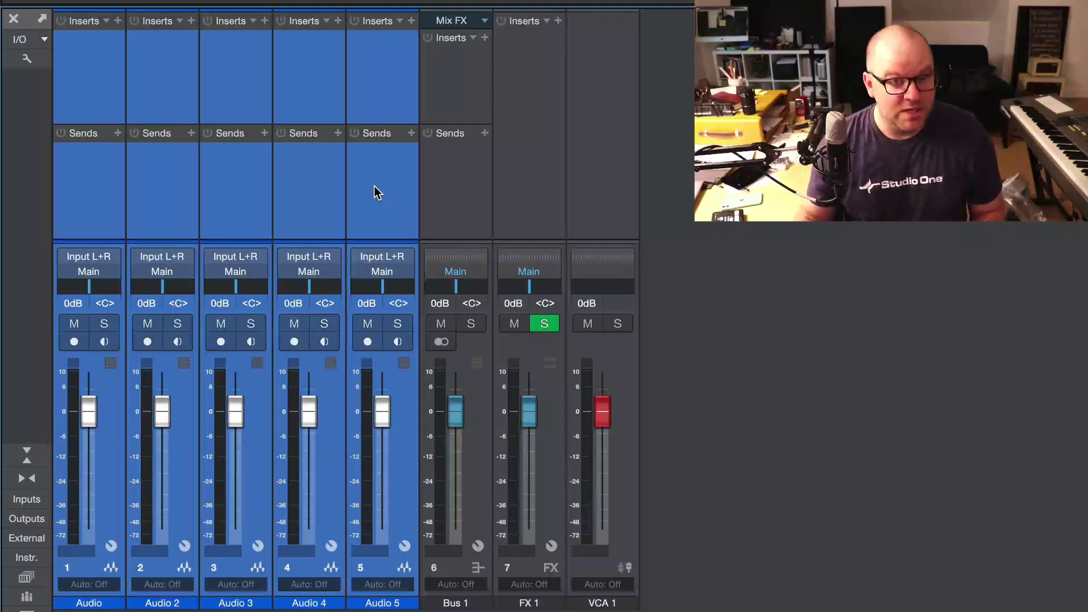
{"action": "left_click", "coordinate": [70, 221]}
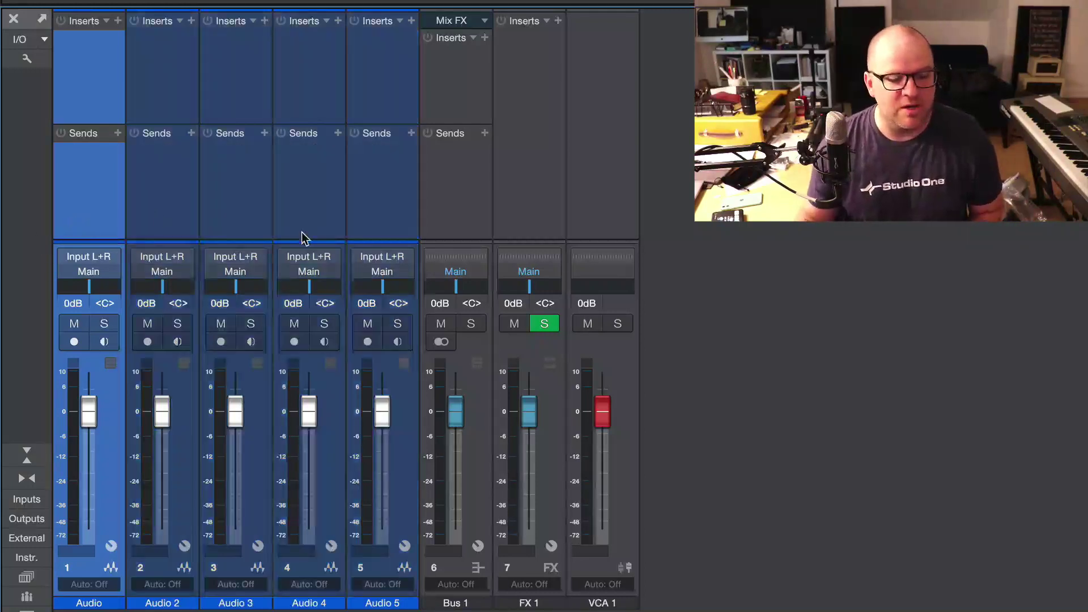
{"action": "left_click", "coordinate": [367, 215], "text": "shift"}
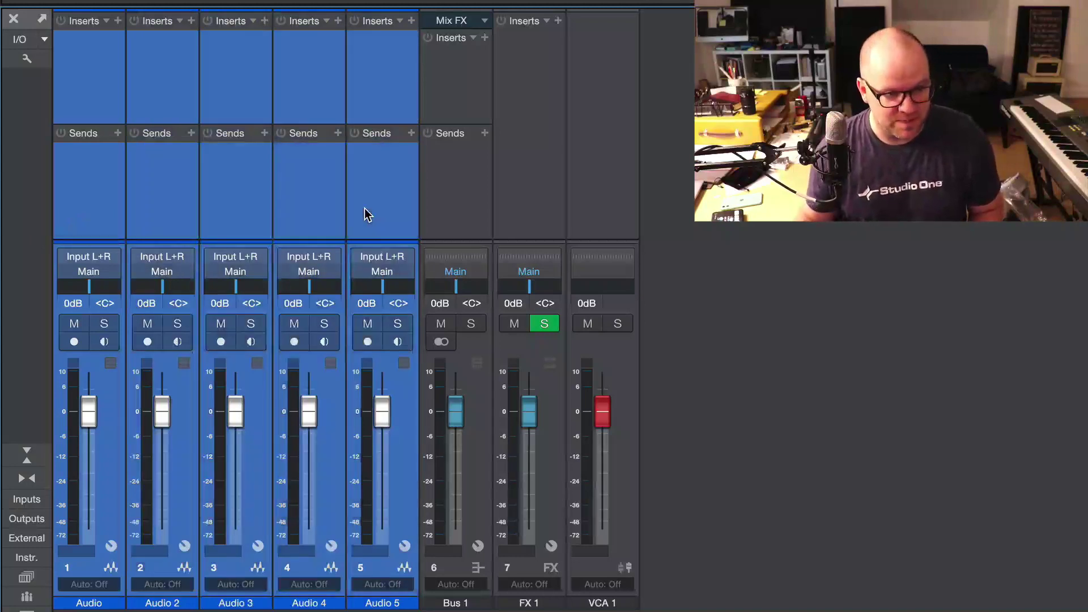
{"action": "left_click", "coordinate": [116, 204]}
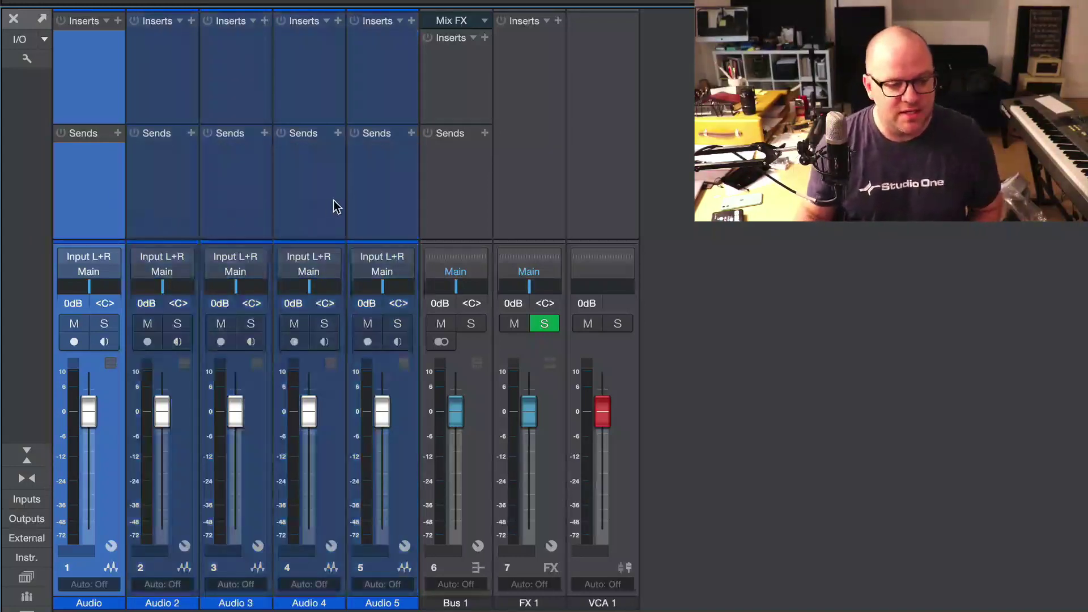
{"action": "left_click", "coordinate": [379, 205], "text": "shift"}
- Create a new bus from the five selected audio channels, then delete the unwanted Bus 2
{"action": "right_click", "coordinate": [378, 206]}
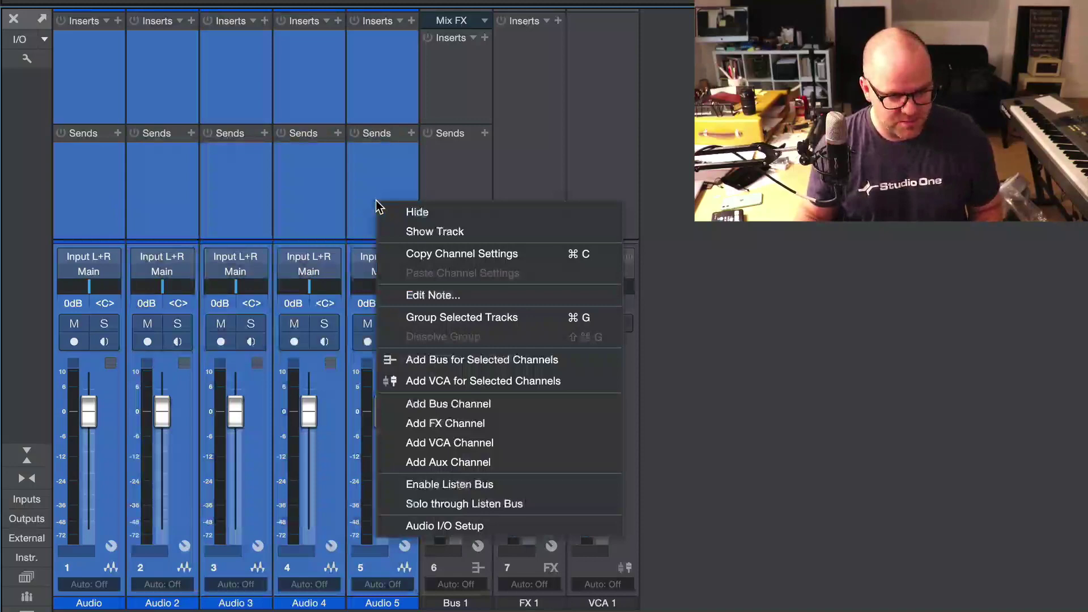
{"action": "left_click", "coordinate": [445, 362]}
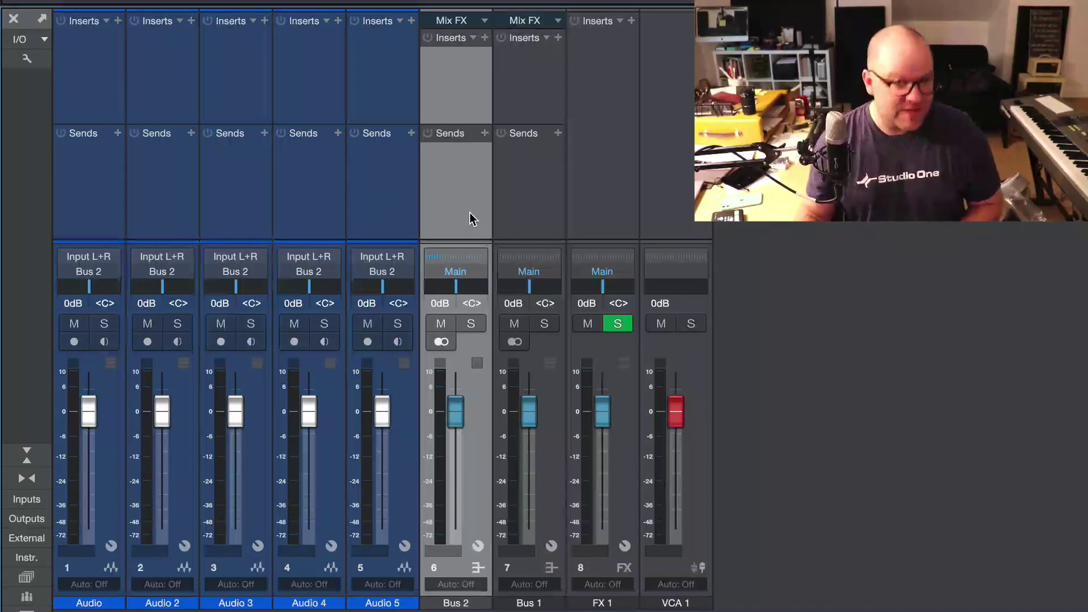
{"action": "key", "text": "Delete"}
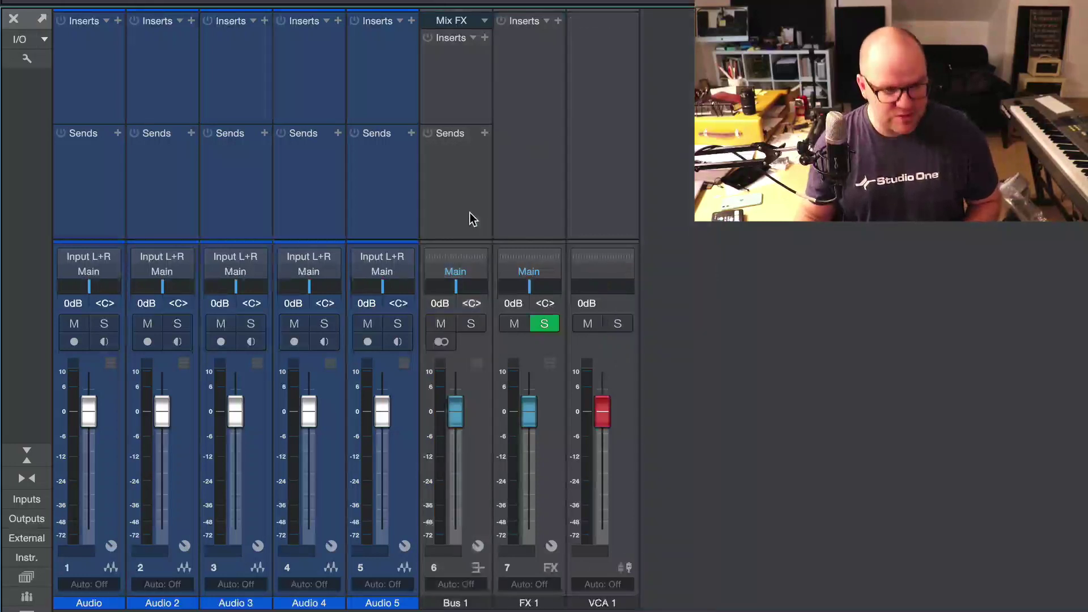
- Rename Bus 1 to 'DRUM BUS'
{"action": "left_click", "coordinate": [405, 190]}
{"action": "left_click", "coordinate": [439, 189]}
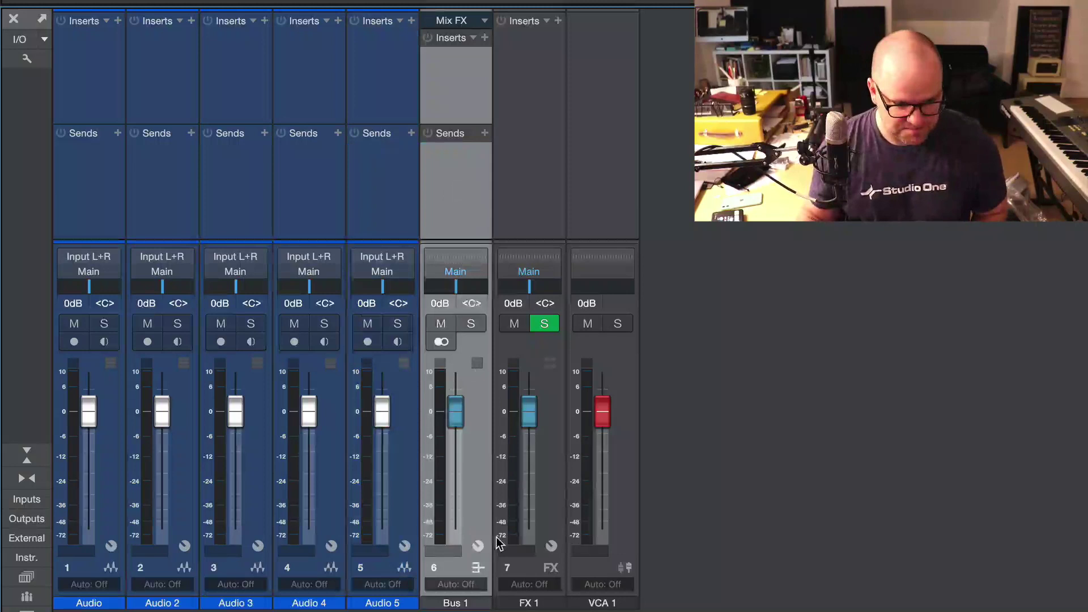
{"action": "double_click", "coordinate": [457, 604]}
{"action": "type", "text": "DRUM BUS"}
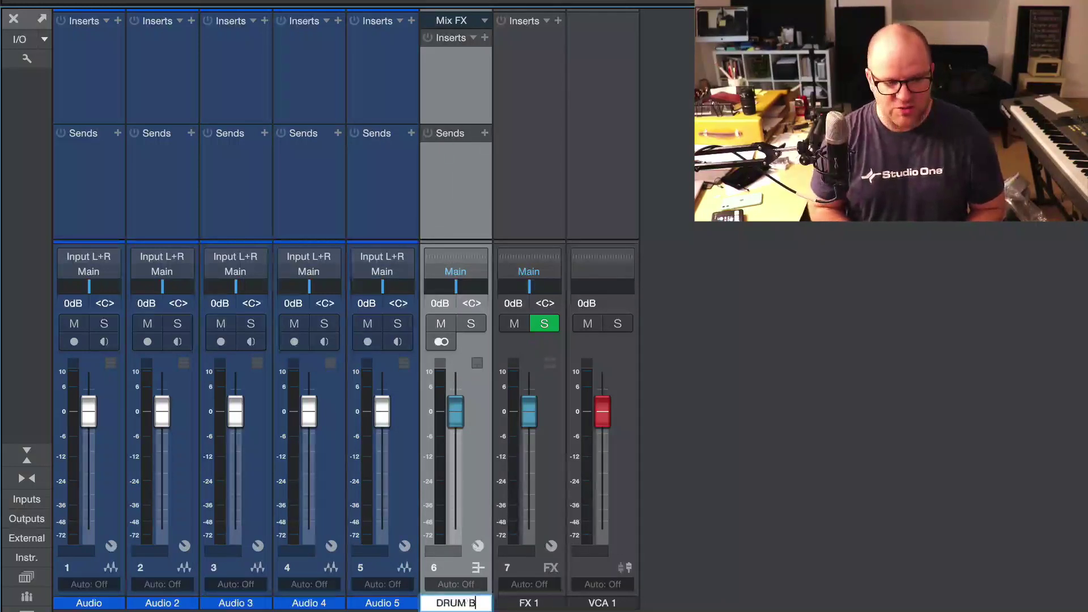
{"action": "key", "text": "Return"}
- Select the five Audio channels, Audio through Audio 5, together again
{"action": "left_click", "coordinate": [386, 221]}
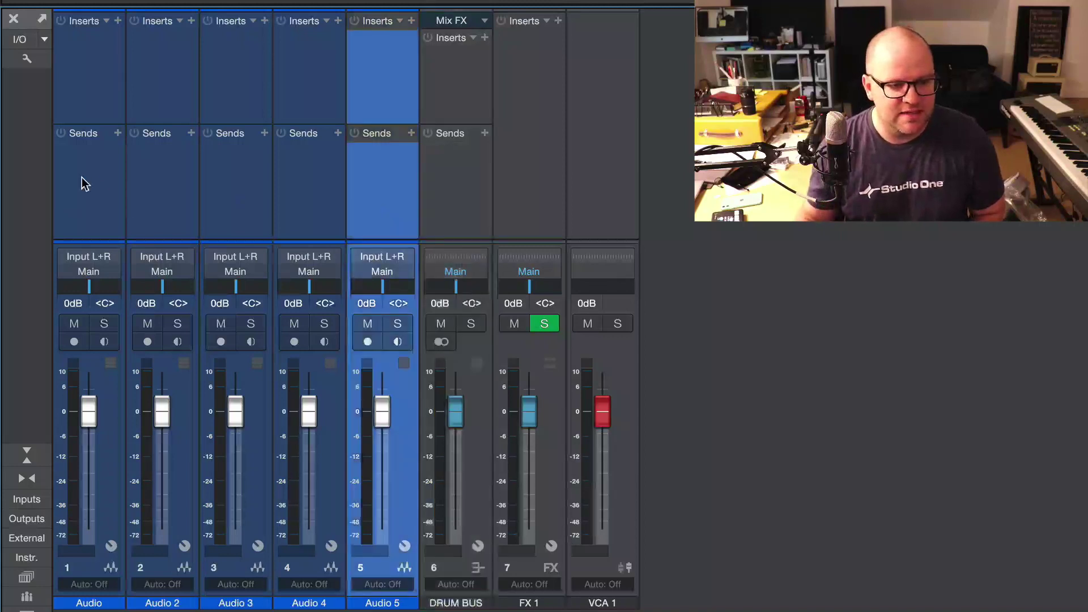
{"action": "left_click", "coordinate": [90, 190], "text": "shift"}
{"action": "left_click", "coordinate": [344, 193]}
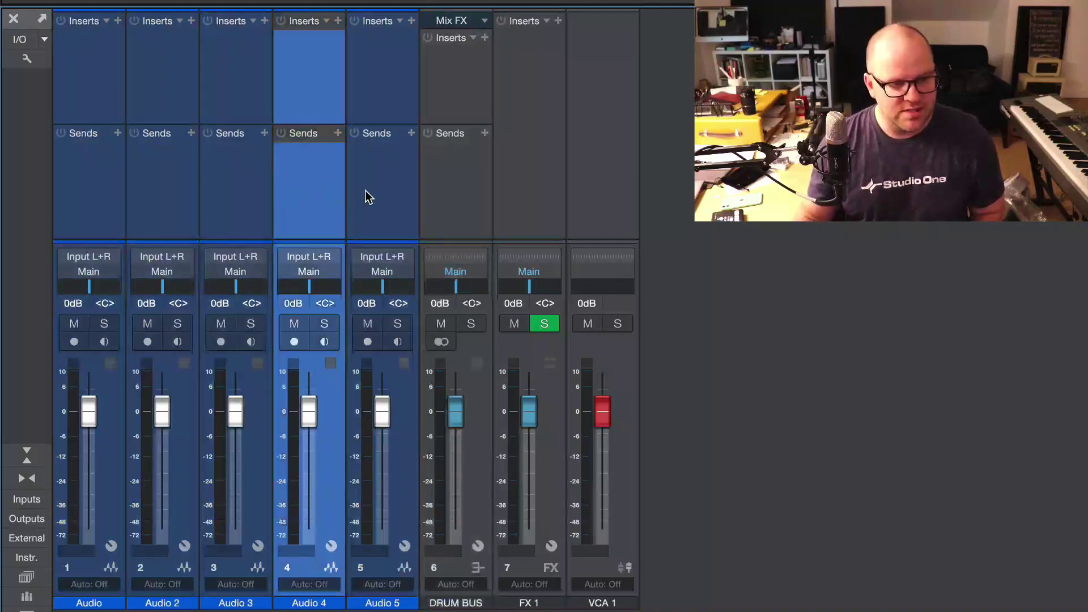
{"action": "left_click", "coordinate": [370, 196]}
{"action": "left_click", "coordinate": [99, 195], "text": "shift"}
{"action": "left_click", "coordinate": [114, 197]}
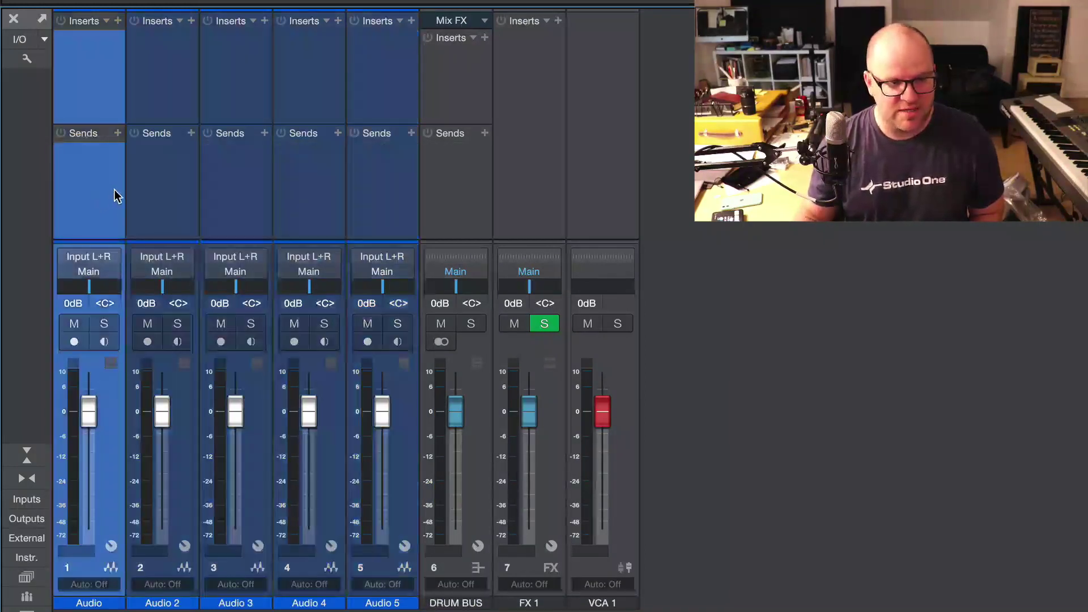
{"action": "left_click", "coordinate": [368, 189], "text": "shift"}
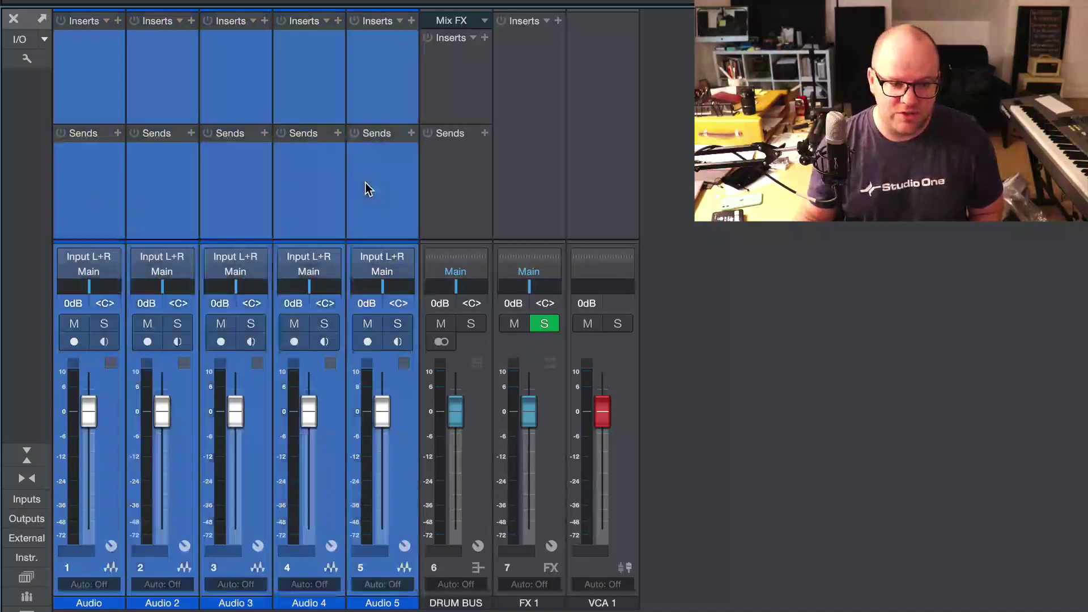
- Route all five Audio channels' outputs to DRUM BUS and keep DRUM BUS outputting to Main
{"action": "left_click", "coordinate": [304, 276]}
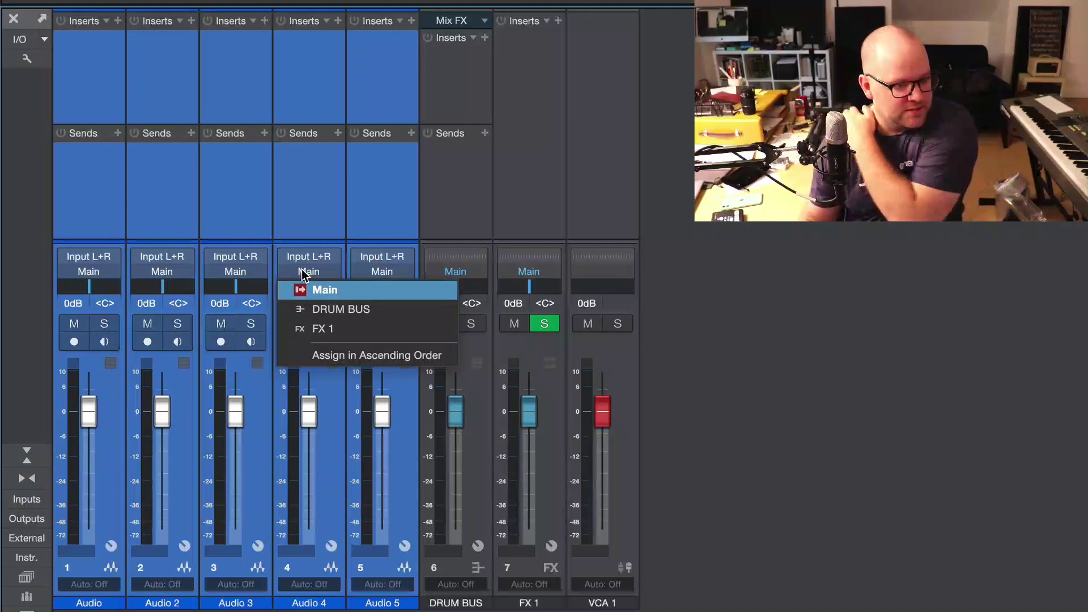
{"action": "left_click", "coordinate": [347, 309]}
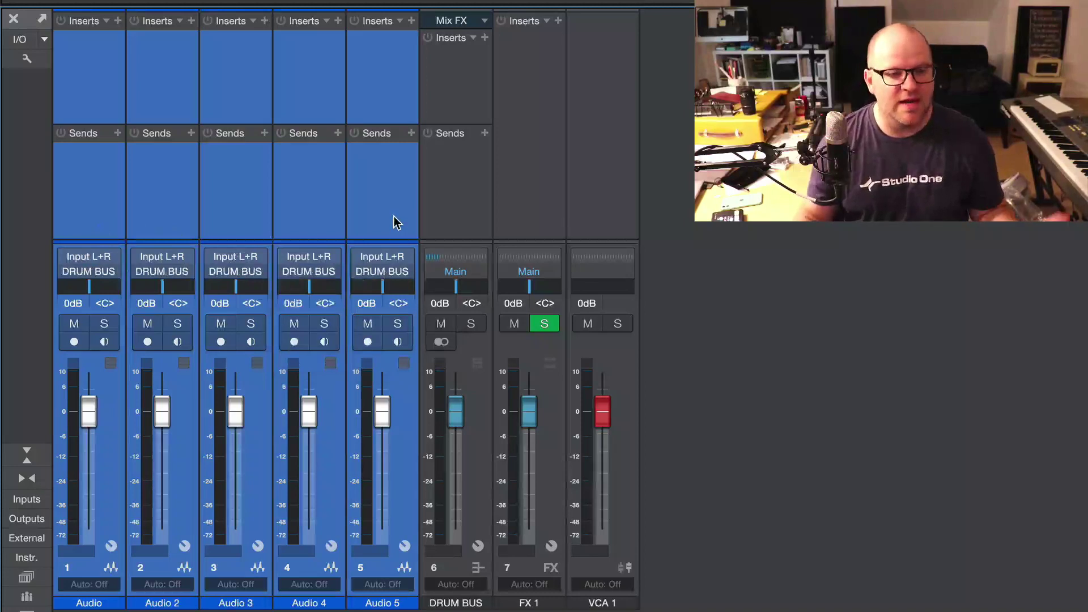
{"action": "left_click", "coordinate": [458, 189]}
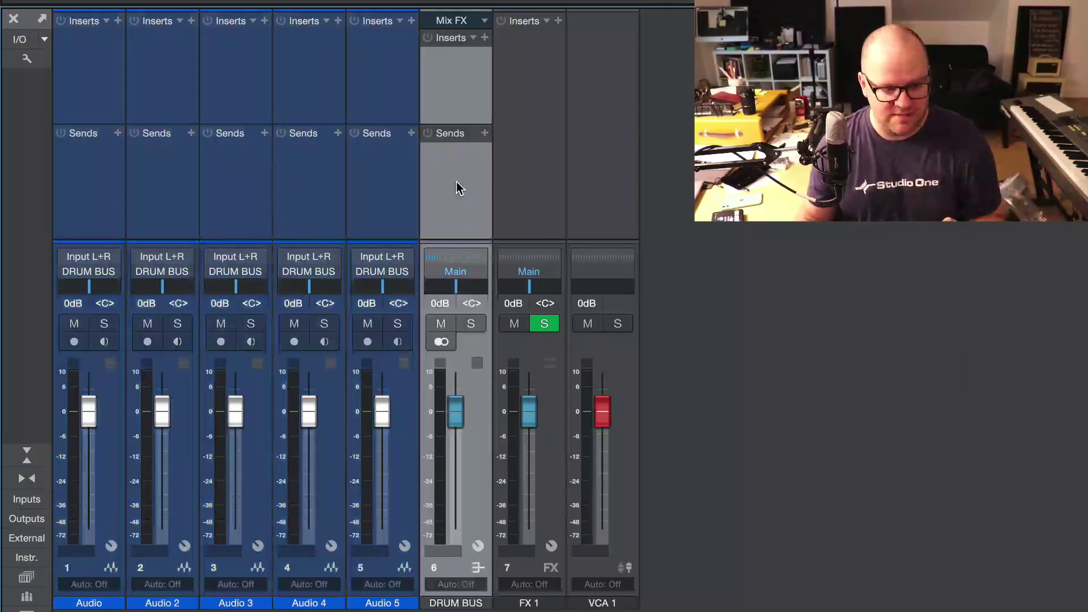
{"action": "left_click", "coordinate": [454, 272]}
{"action": "left_click", "coordinate": [462, 228]}
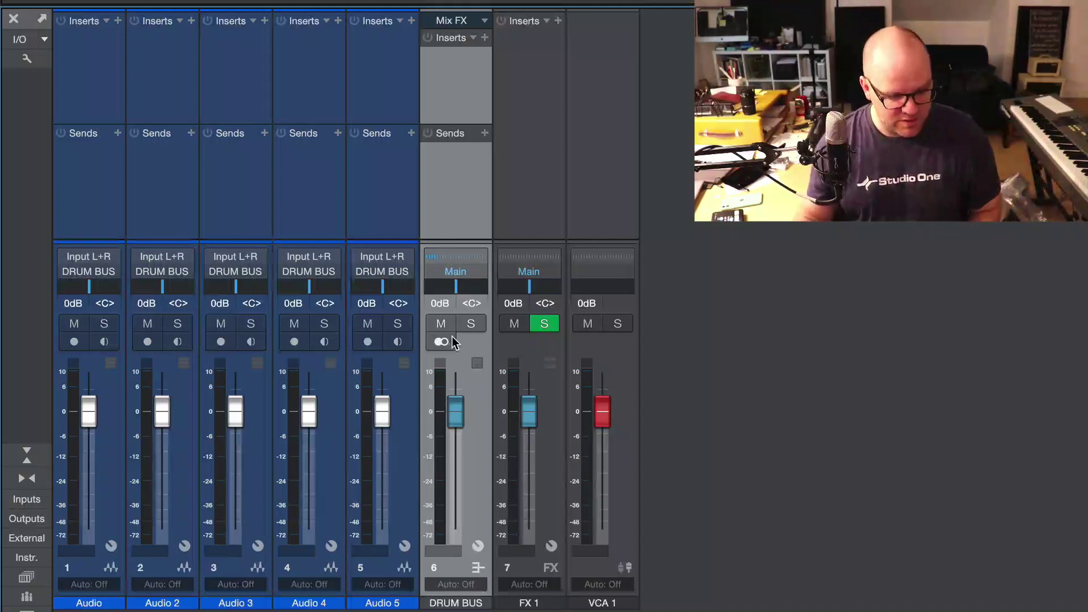
{"action": "key", "text": "space"}
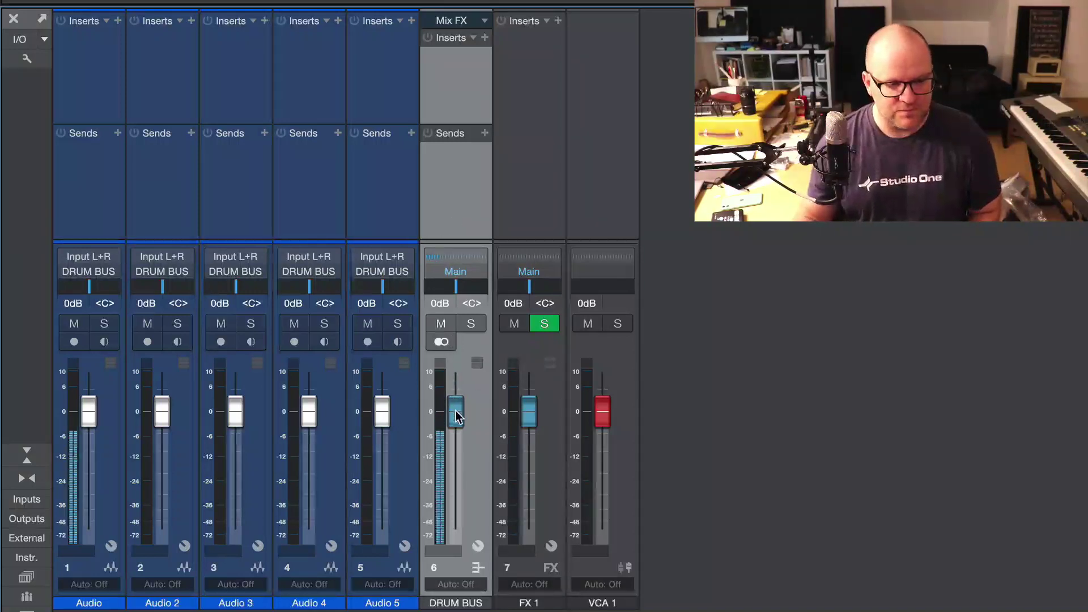
{"action": "left_click_drag", "start_coordinate": [455, 410], "coordinate": [461, 567]}
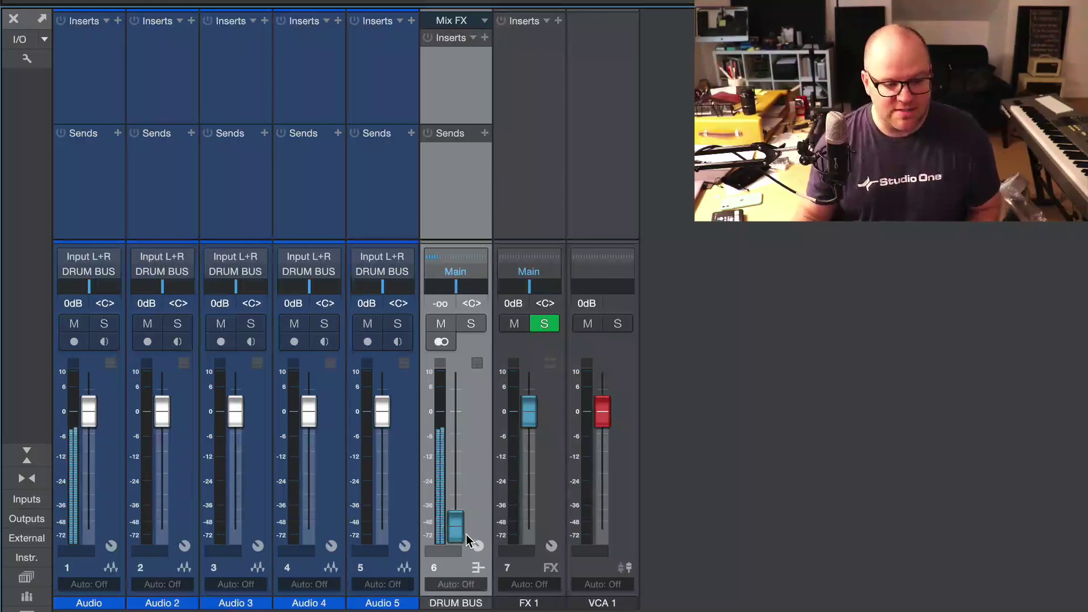
{"action": "left_click_drag", "start_coordinate": [453, 533], "coordinate": [451, 558]}
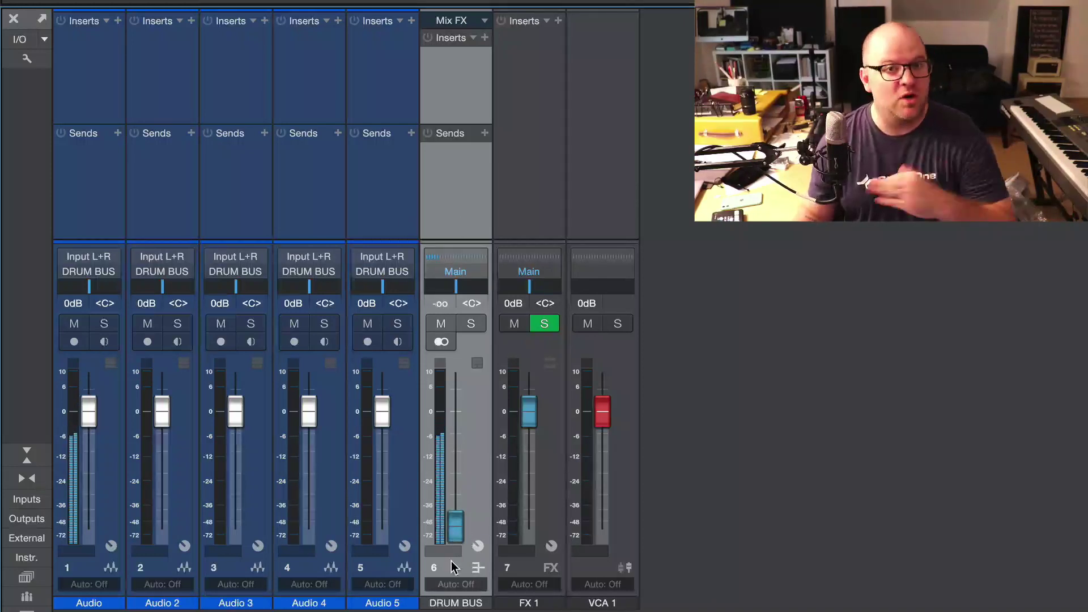
{"action": "left_click", "coordinate": [455, 527], "text": "super"}
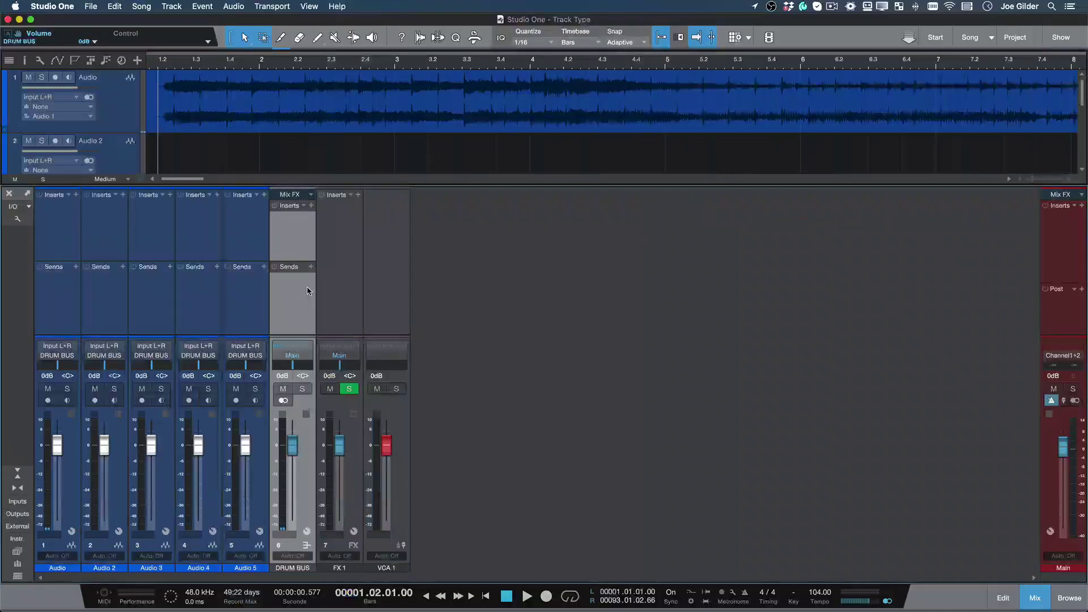
- Drop a Compressor from the effects browser onto the DRUM BUS inserts and close its editor
{"action": "key", "text": "F7"}
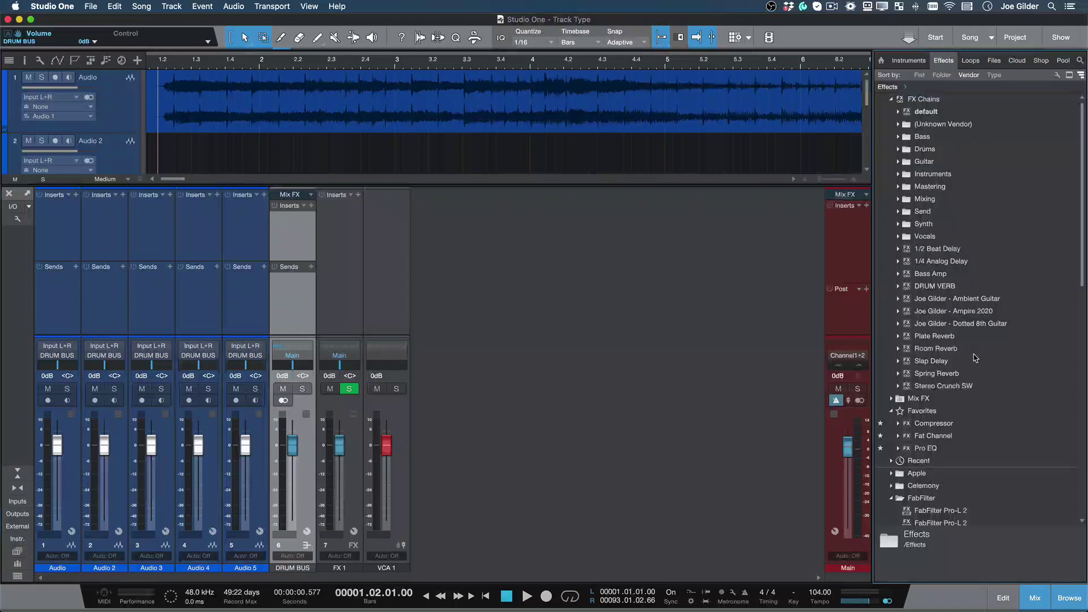
{"action": "scroll", "coordinate": [971, 358], "scroll_direction": "down", "scroll_amount": 3}
{"action": "left_click_drag", "start_coordinate": [934, 342], "coordinate": [288, 231]}
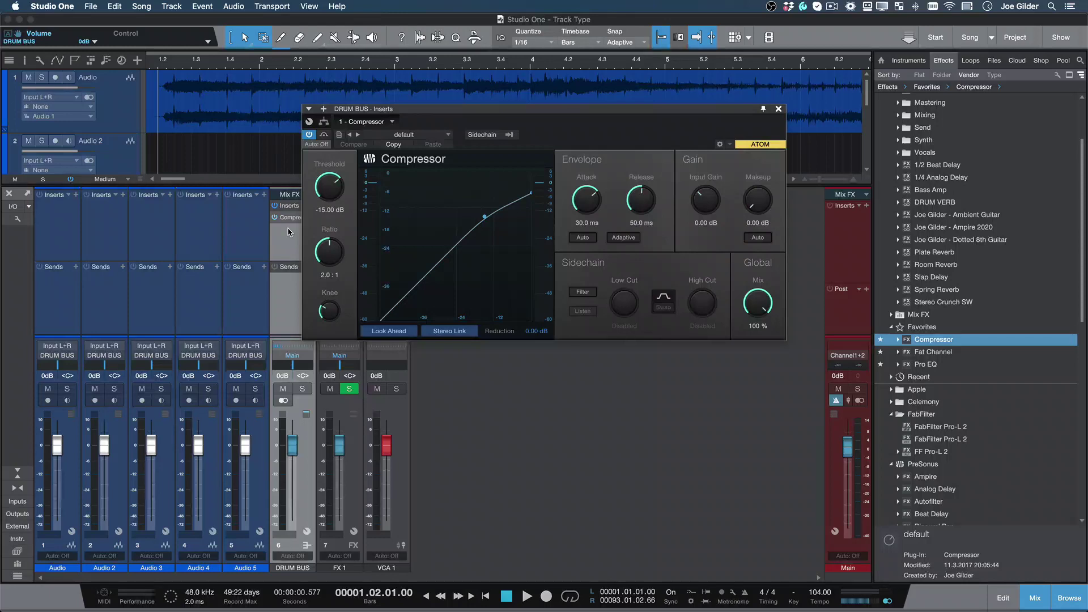
{"action": "left_click", "coordinate": [779, 110]}
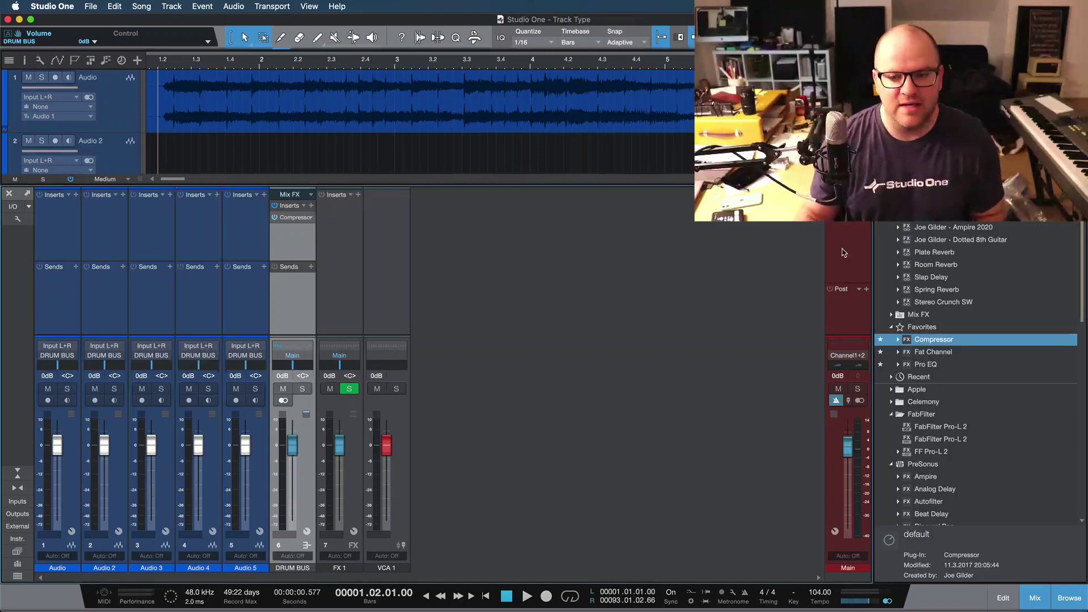
- Add a Room Reverb send on DRUM BUS at +4.0 and place the reverb channel beside the bus
{"action": "left_click_drag", "start_coordinate": [929, 265], "coordinate": [282, 296]}
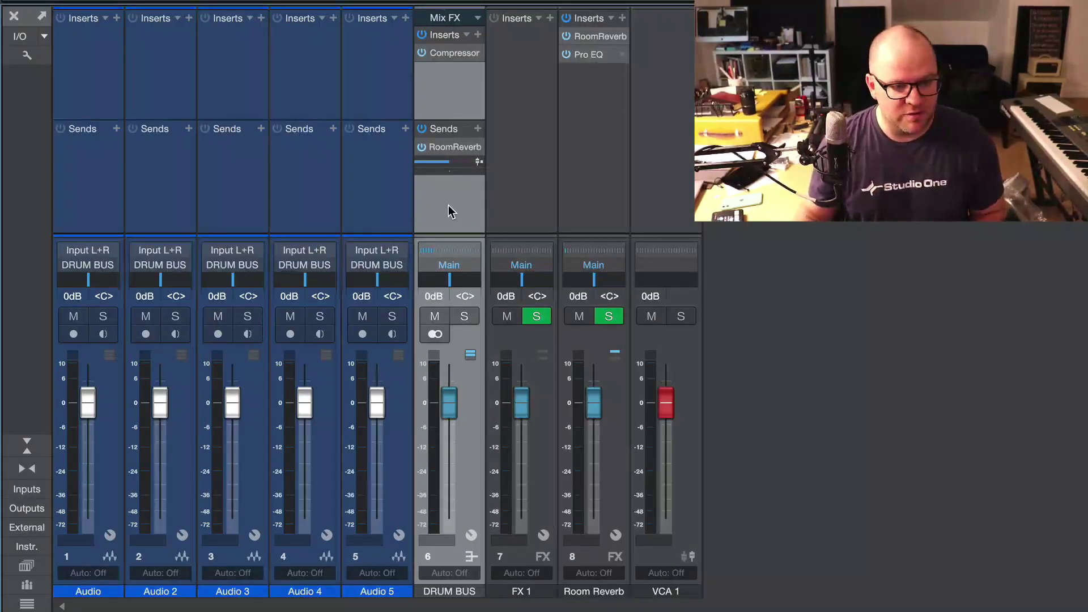
{"action": "left_click", "coordinate": [619, 149]}
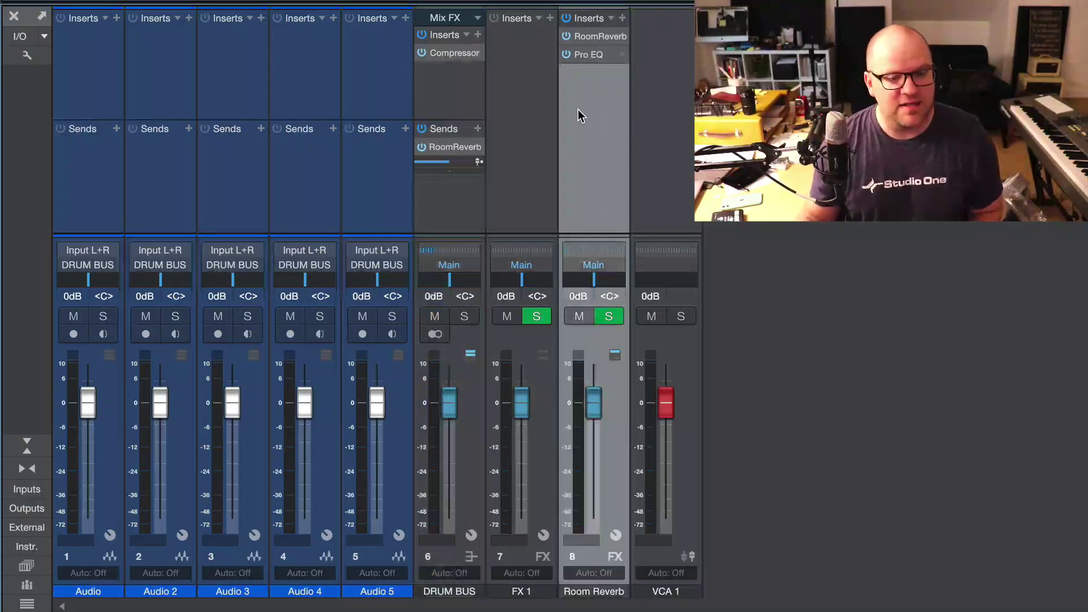
{"action": "mouse_move", "coordinate": [424, 163]}
{"action": "left_mouse_down"}
{"action": "mouse_move", "coordinate": [395, 170]}
{"action": "mouse_move", "coordinate": [428, 163]}
{"action": "left_mouse_up"}
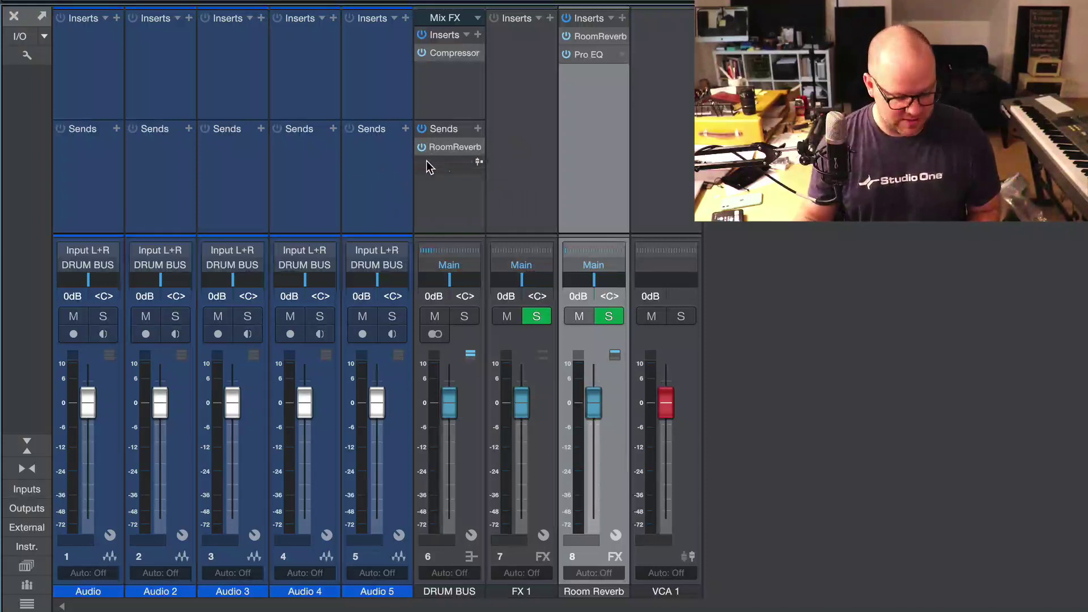
{"action": "mouse_move", "coordinate": [427, 164]}
{"action": "left_click_drag", "start_coordinate": [428, 165], "coordinate": [475, 166]}
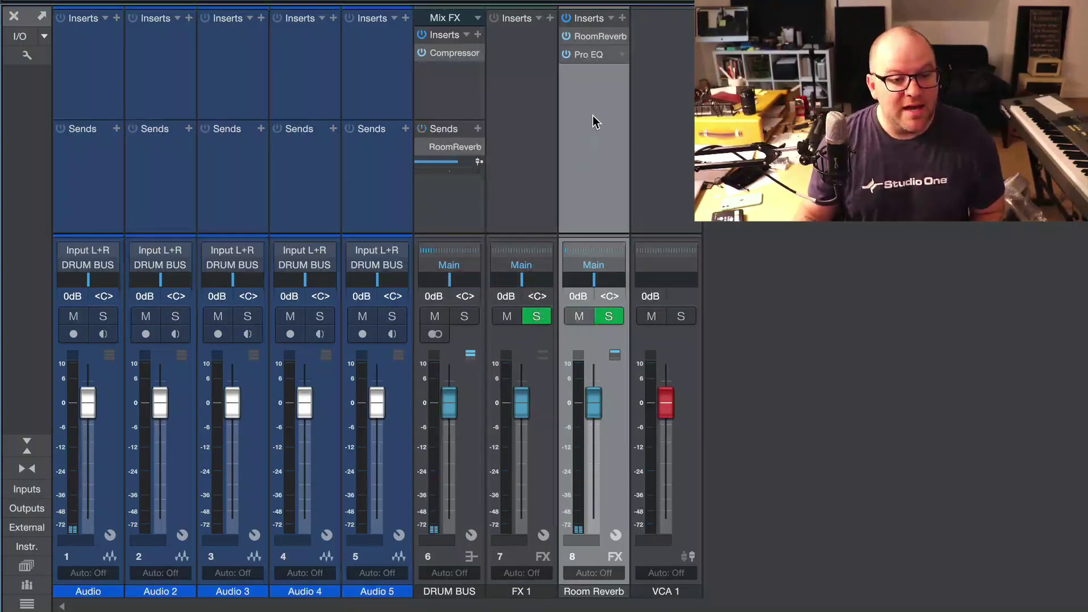
{"action": "left_click_drag", "start_coordinate": [592, 115], "coordinate": [498, 121]}
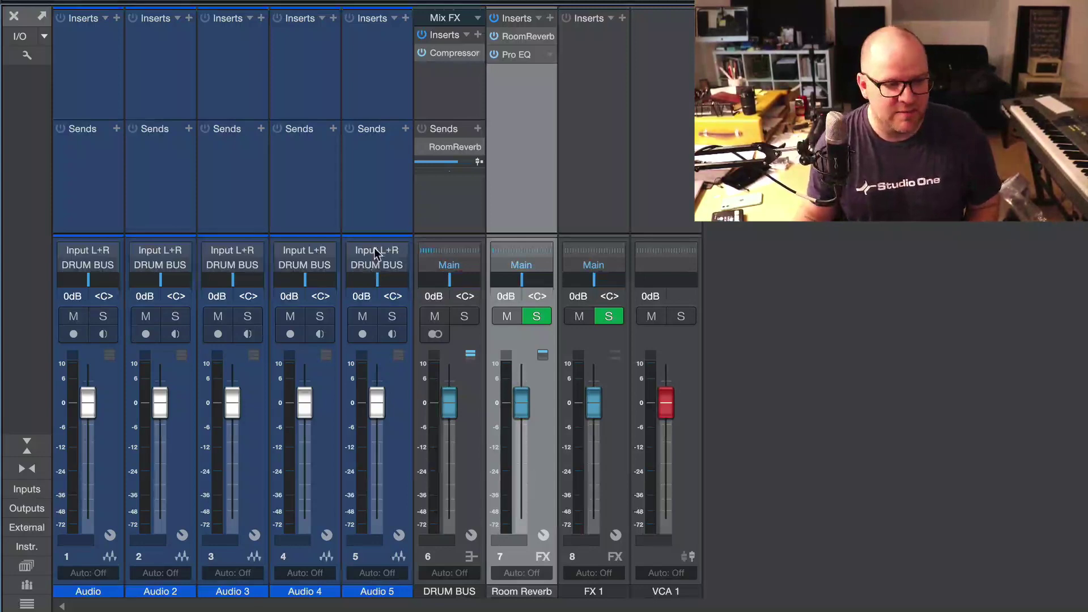
{"action": "left_click", "coordinate": [374, 230]}
{"action": "left_click", "coordinate": [126, 62], "text": "shift"}
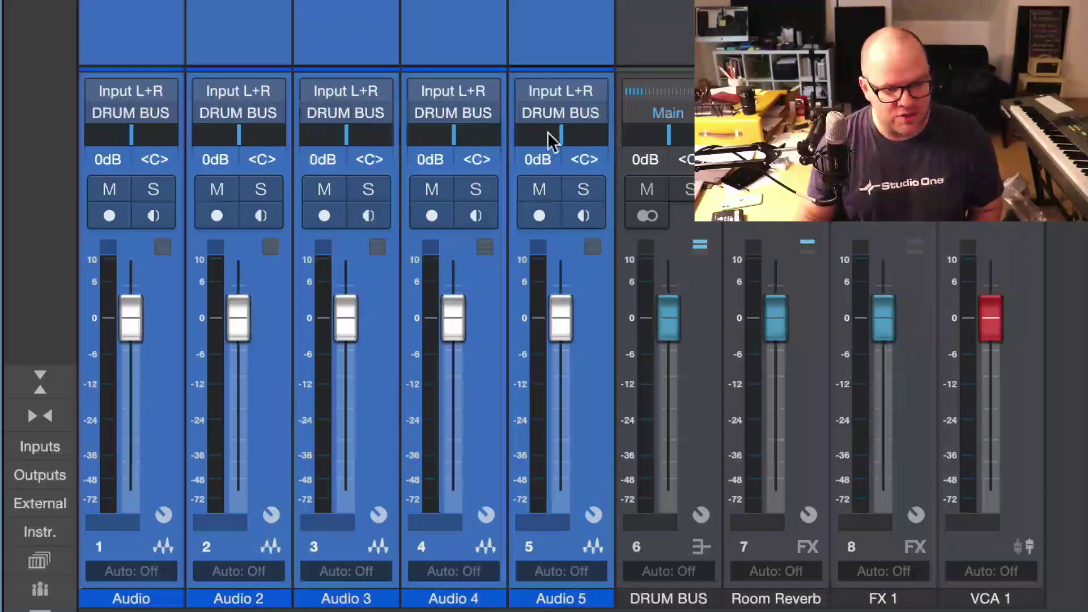
{"action": "left_click", "coordinate": [685, 20]}
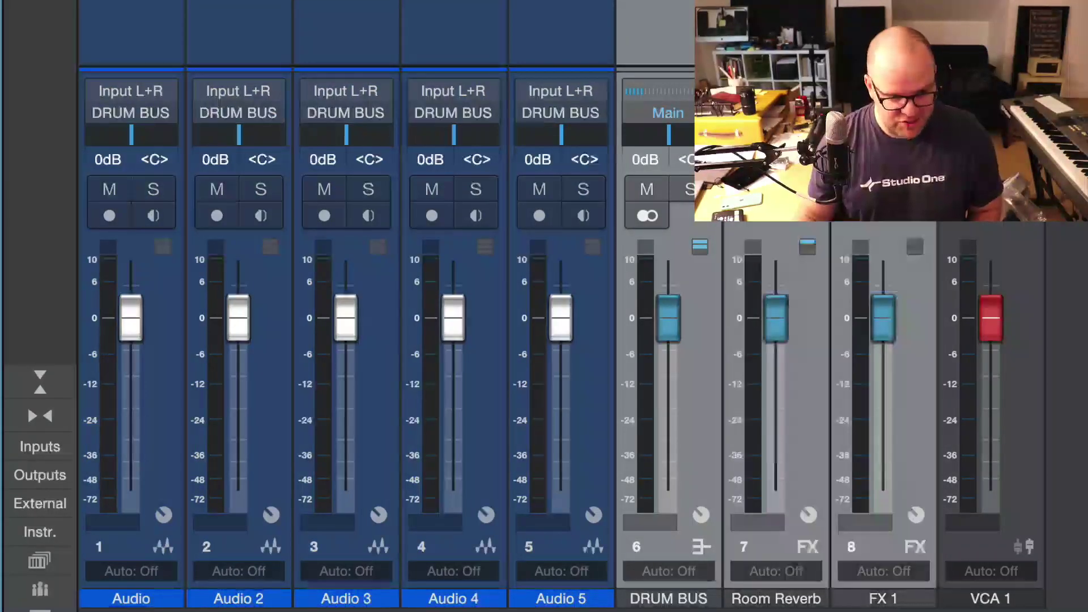
{"action": "left_click", "coordinate": [703, 558]}
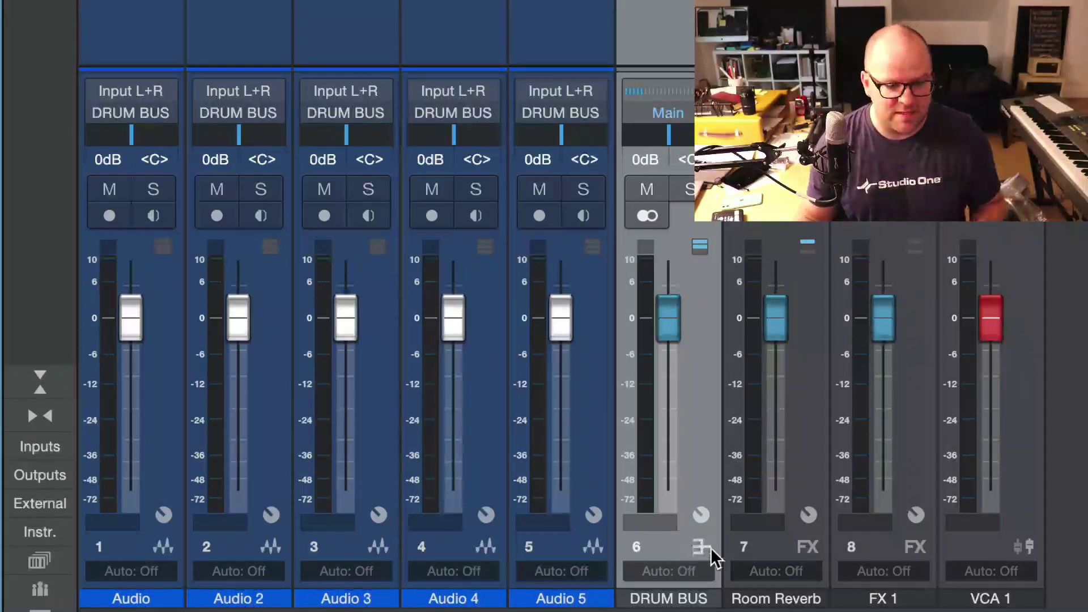
{"action": "left_click", "coordinate": [807, 552]}
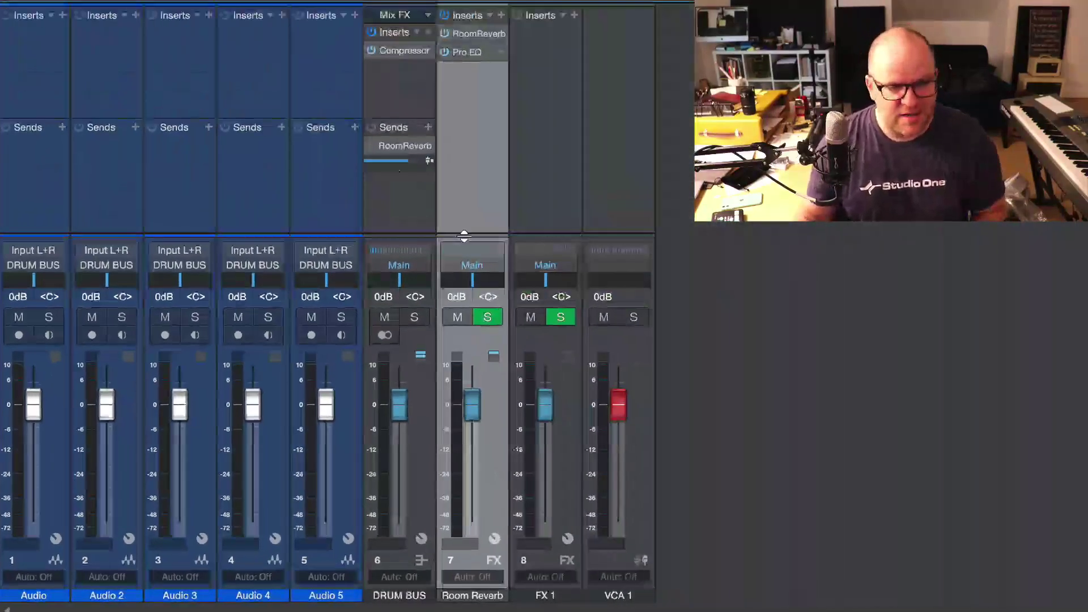
{"action": "left_click", "coordinate": [413, 182]}
{"action": "left_click", "coordinate": [459, 202]}
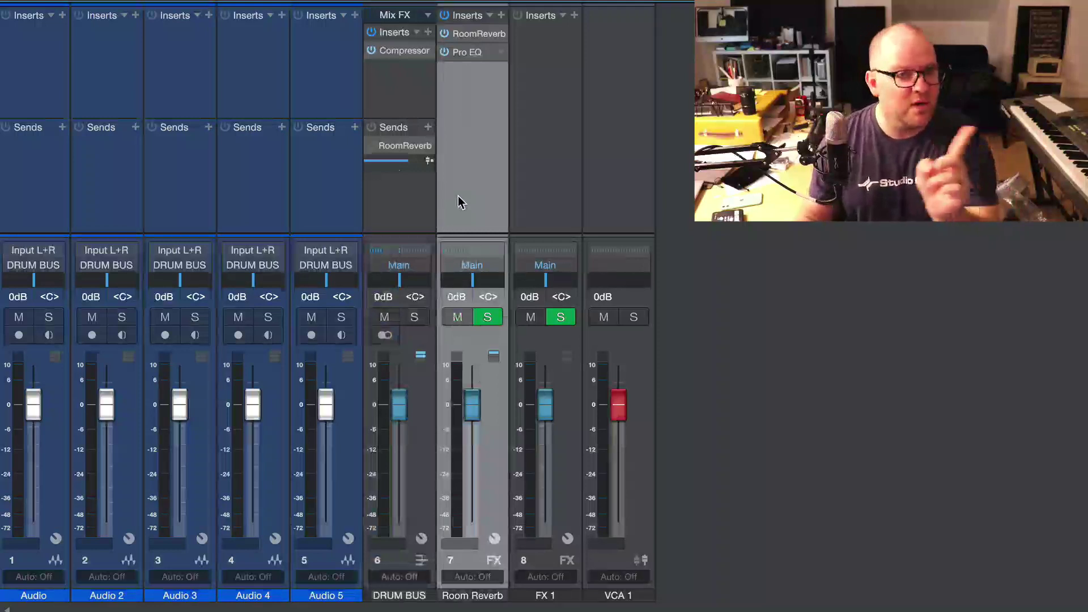
{"action": "left_click", "coordinate": [522, 157]}
{"action": "left_click", "coordinate": [487, 155]}
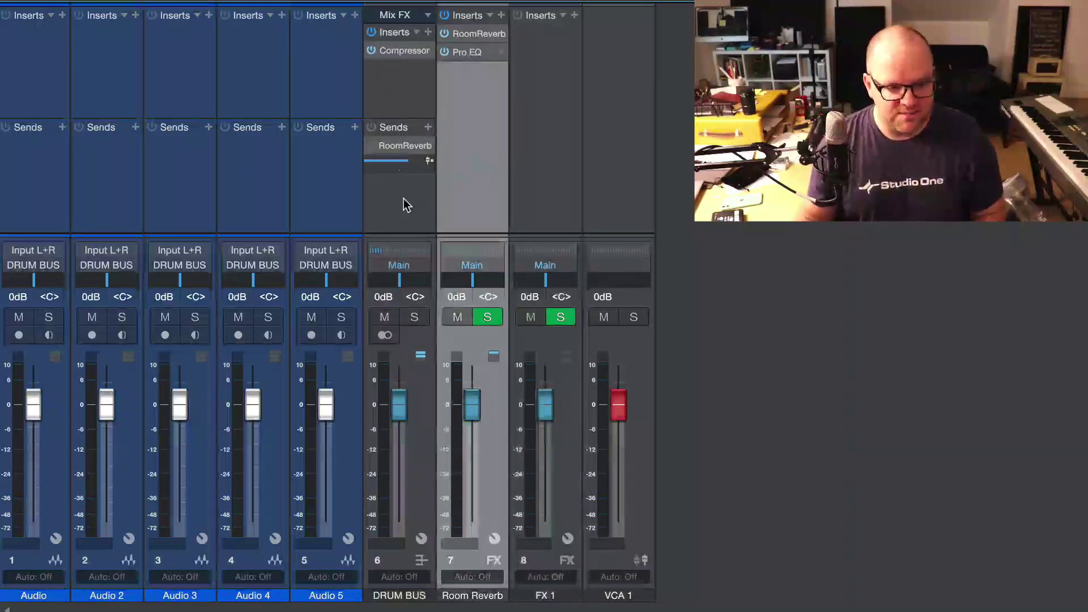
{"action": "left_click", "coordinate": [406, 205]}
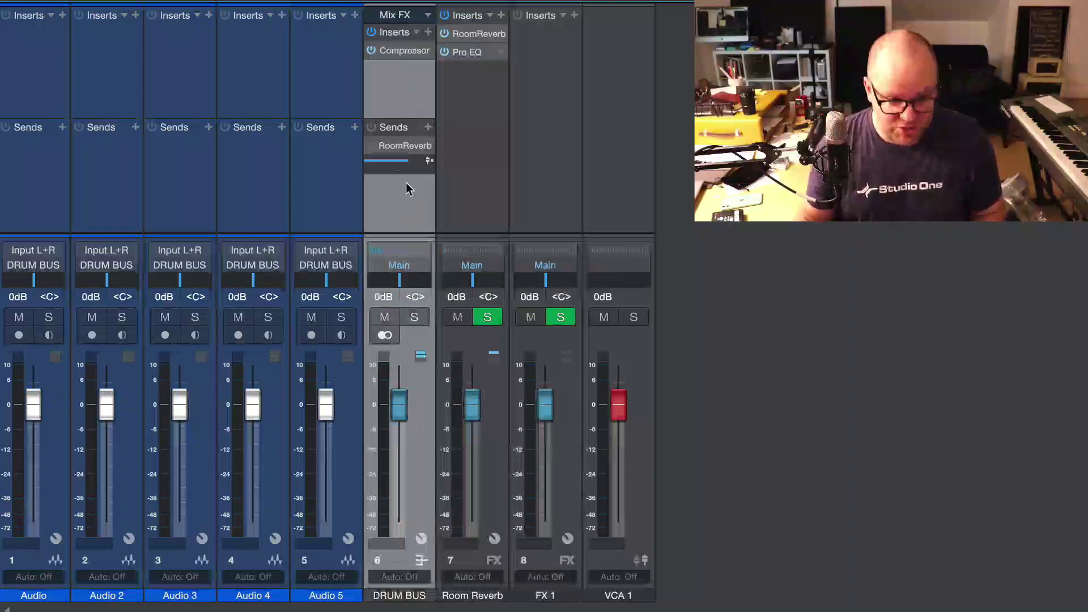
{"action": "left_click", "coordinate": [466, 171]}
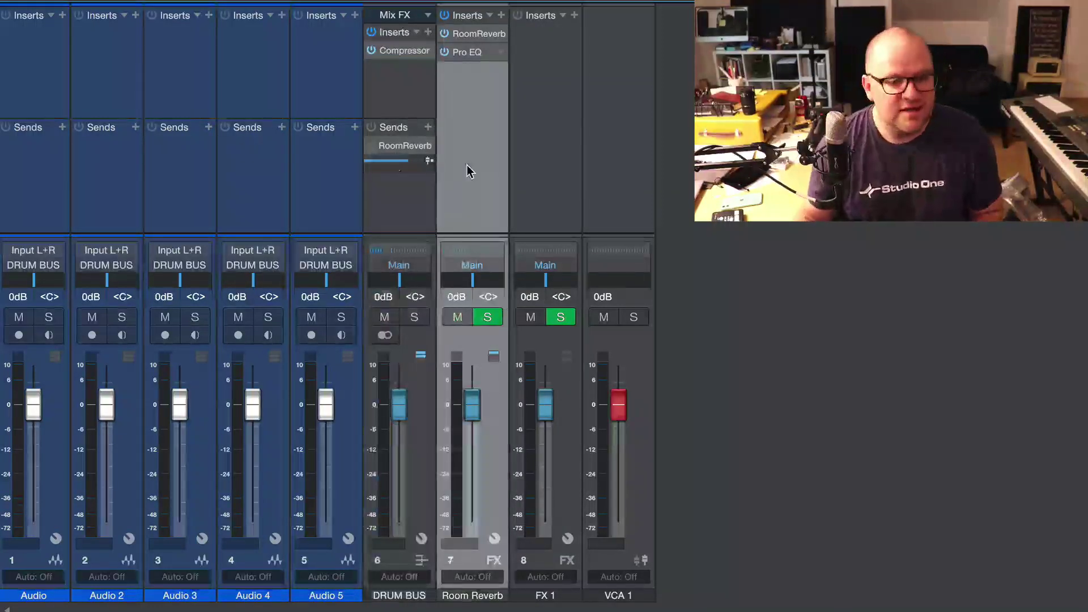
{"action": "left_click", "coordinate": [550, 159]}
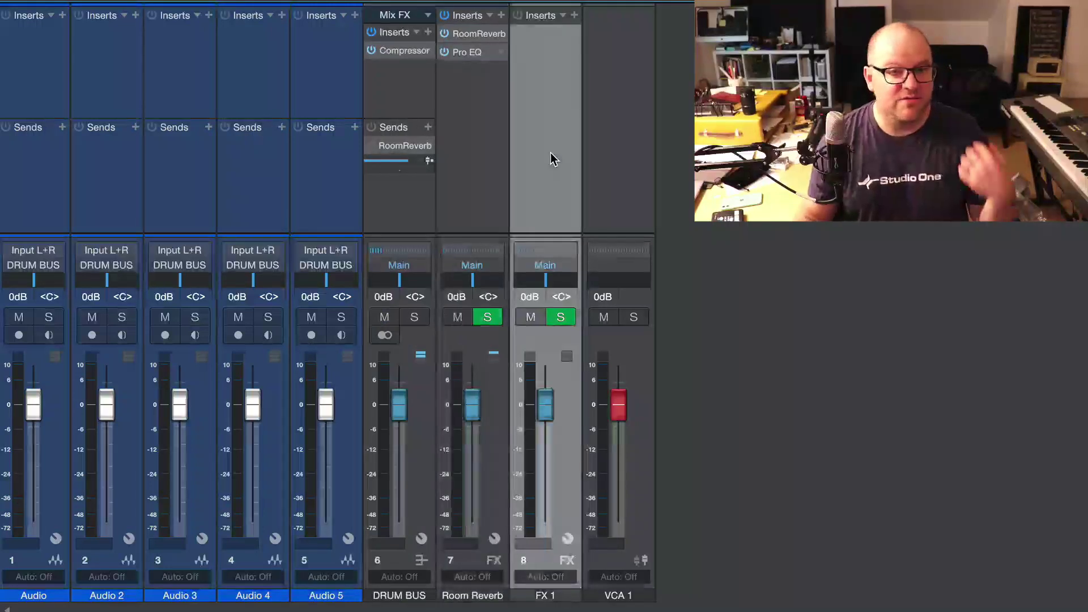
{"action": "left_click", "coordinate": [460, 150]}
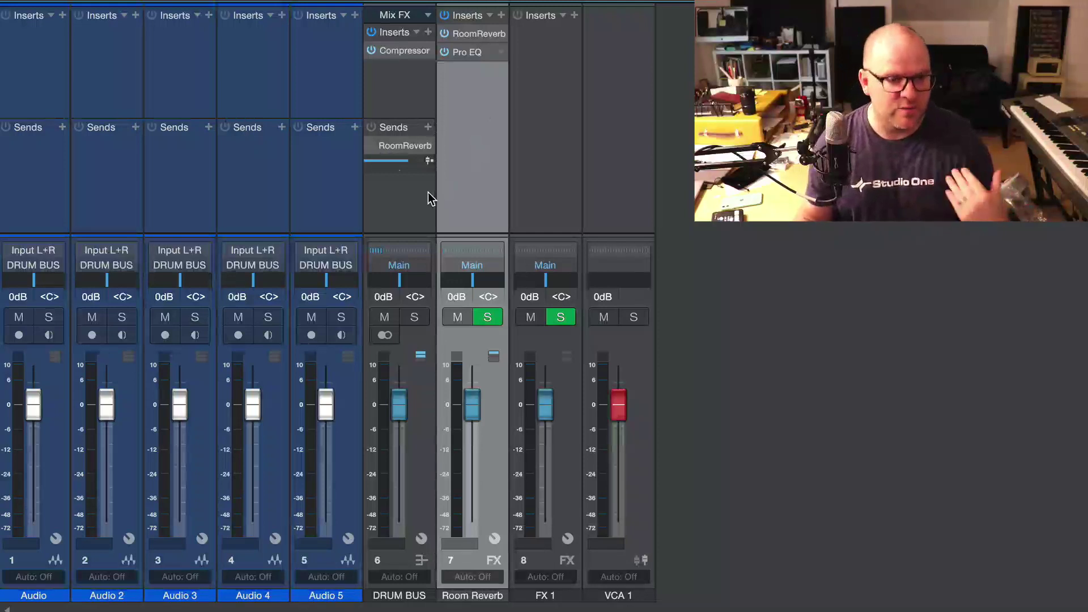
{"action": "left_click", "coordinate": [407, 200]}
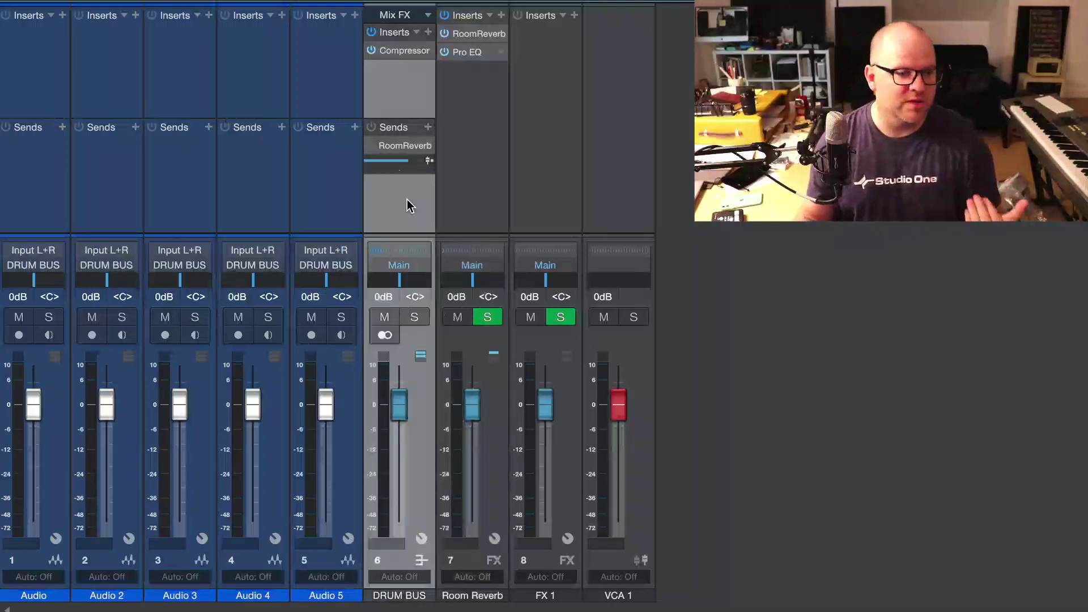
{"action": "left_click", "coordinate": [471, 189]}
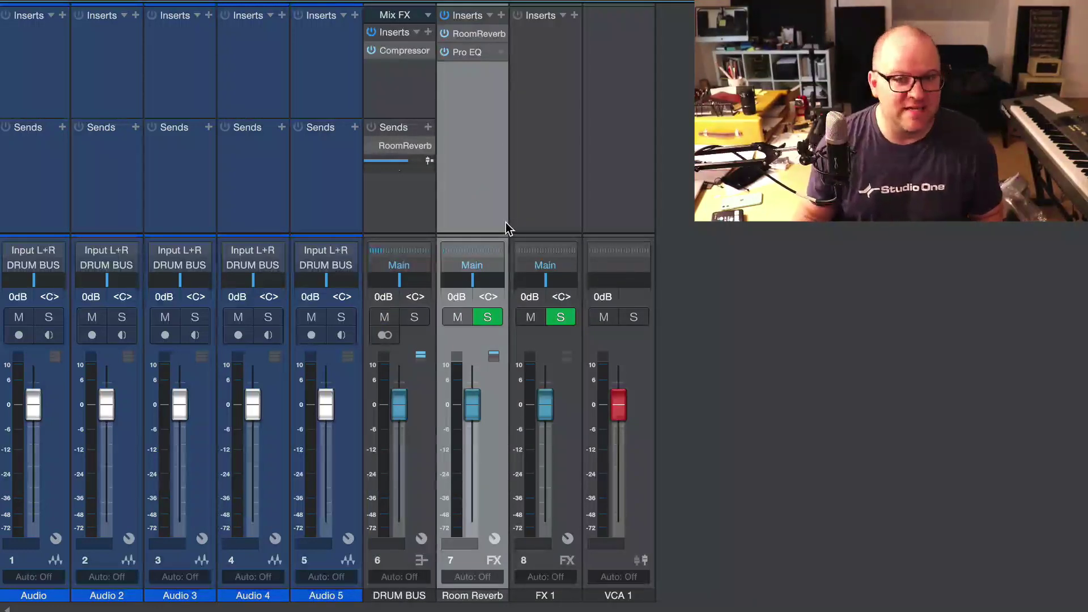
{"action": "left_click", "coordinate": [378, 195]}
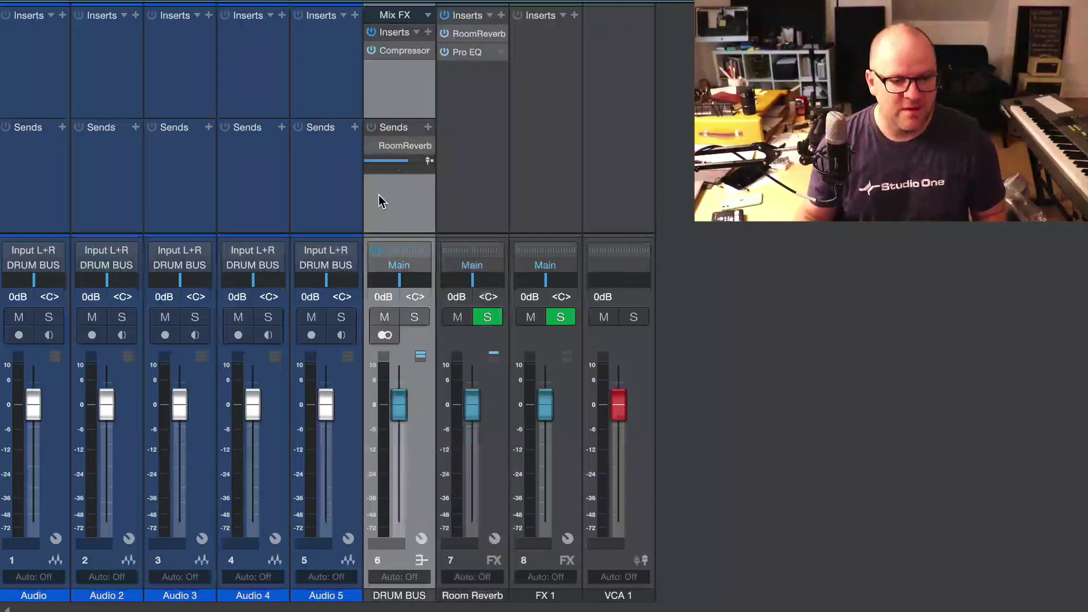
{"action": "left_click", "coordinate": [475, 196]}
- Select the Audio, Audio 2, Audio 3, Audio 4 and Audio 5 channel strips in the mixer
{"action": "left_click", "coordinate": [548, 190]}
{"action": "key", "text": "Down"}
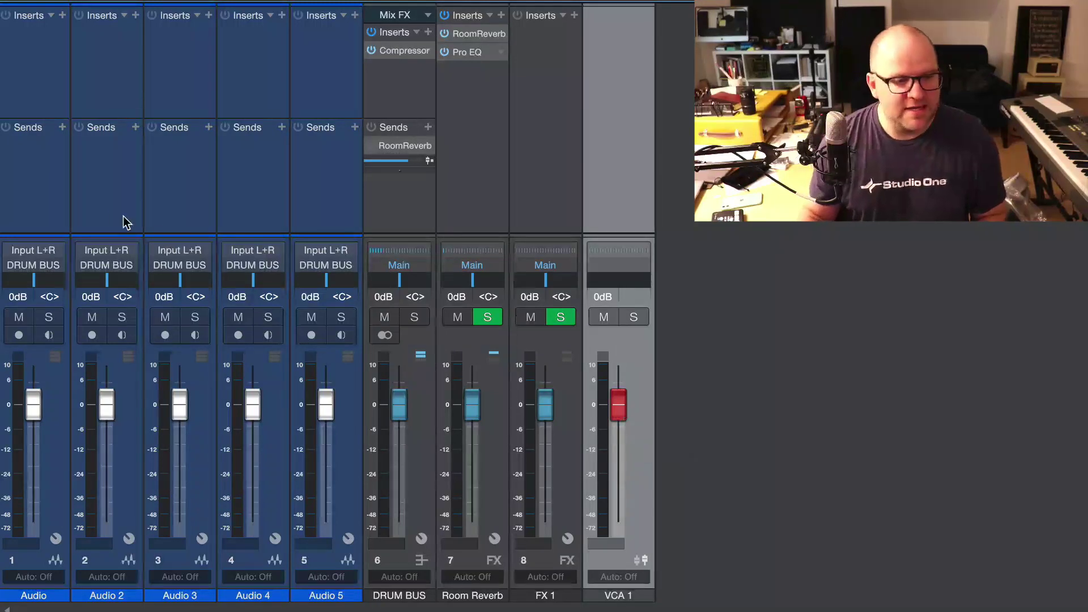
{"action": "left_click", "coordinate": [31, 192]}
{"action": "left_click", "coordinate": [118, 191]}
{"action": "left_click", "coordinate": [152, 194]}
{"action": "left_click", "coordinate": [253, 194]}
{"action": "left_click", "coordinate": [415, 202]}
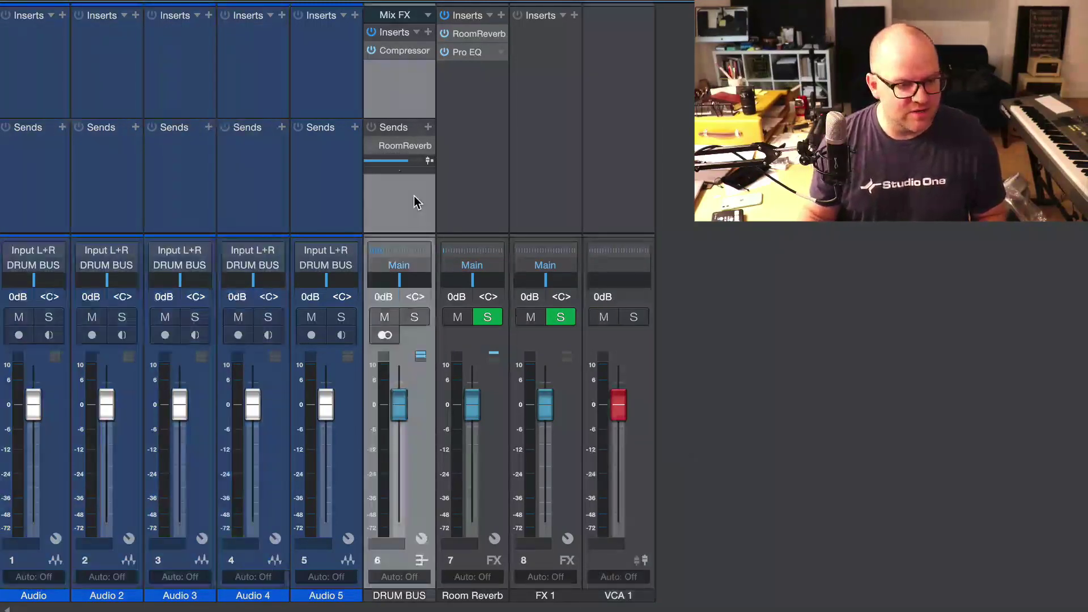
{"action": "left_click", "coordinate": [346, 206]}
{"action": "left_click", "coordinate": [277, 199]}
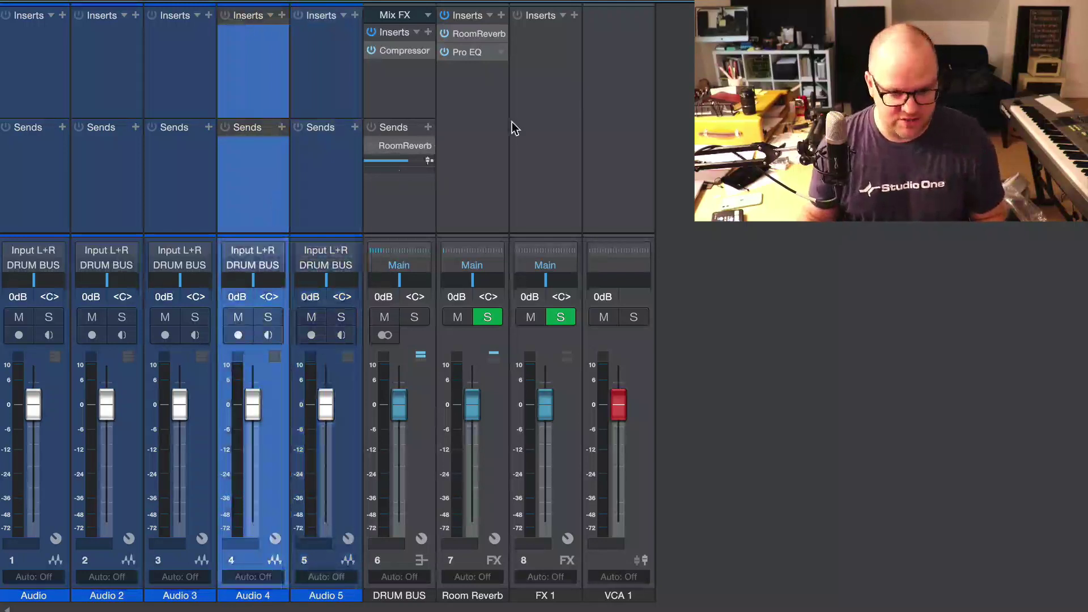
{"action": "left_click", "coordinate": [641, 145]}
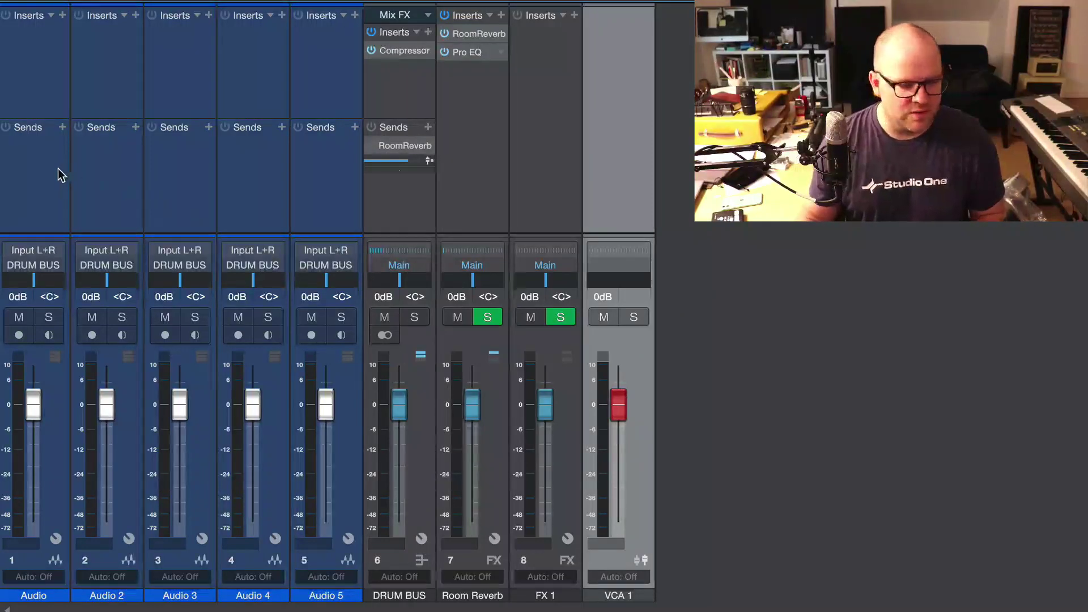
- Add VCA 2 for the five selected Audio channels and verify its member list
{"action": "left_click", "coordinate": [57, 195], "text": "shift"}
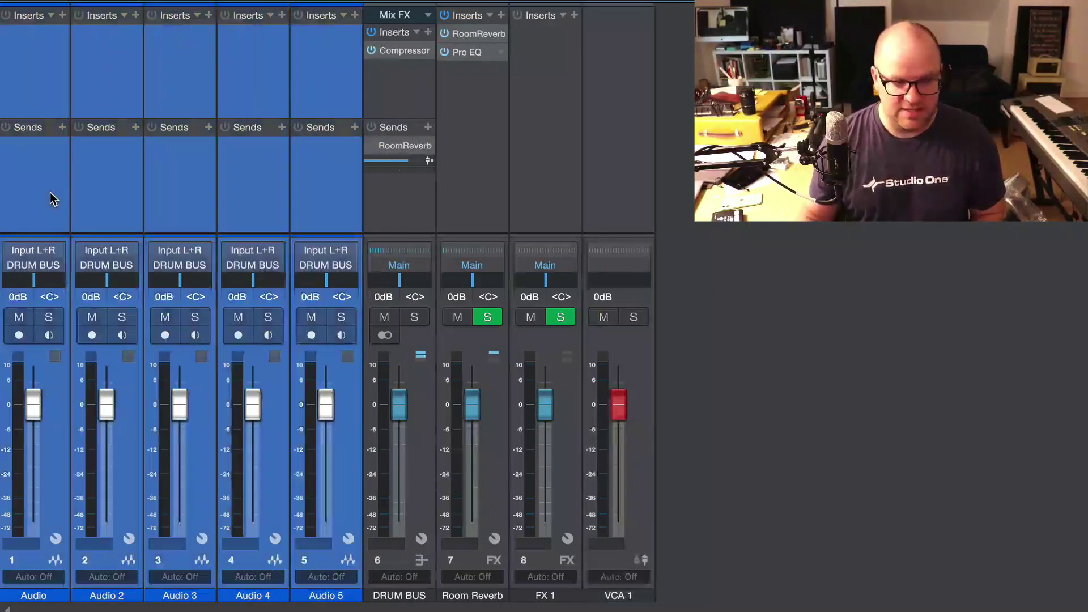
{"action": "right_click", "coordinate": [168, 173]}
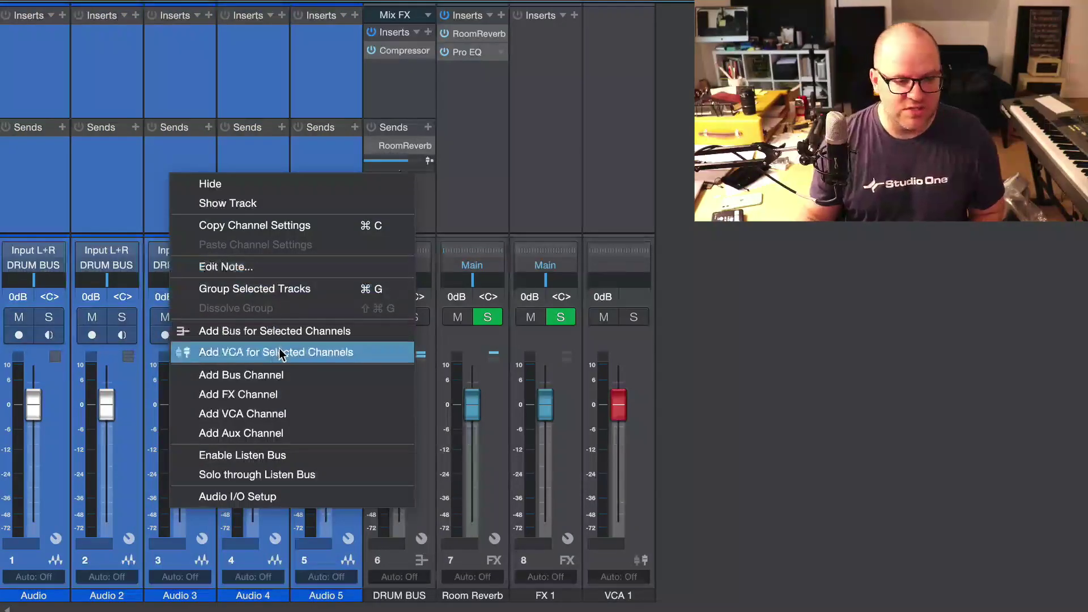
{"action": "left_click", "coordinate": [366, 353]}
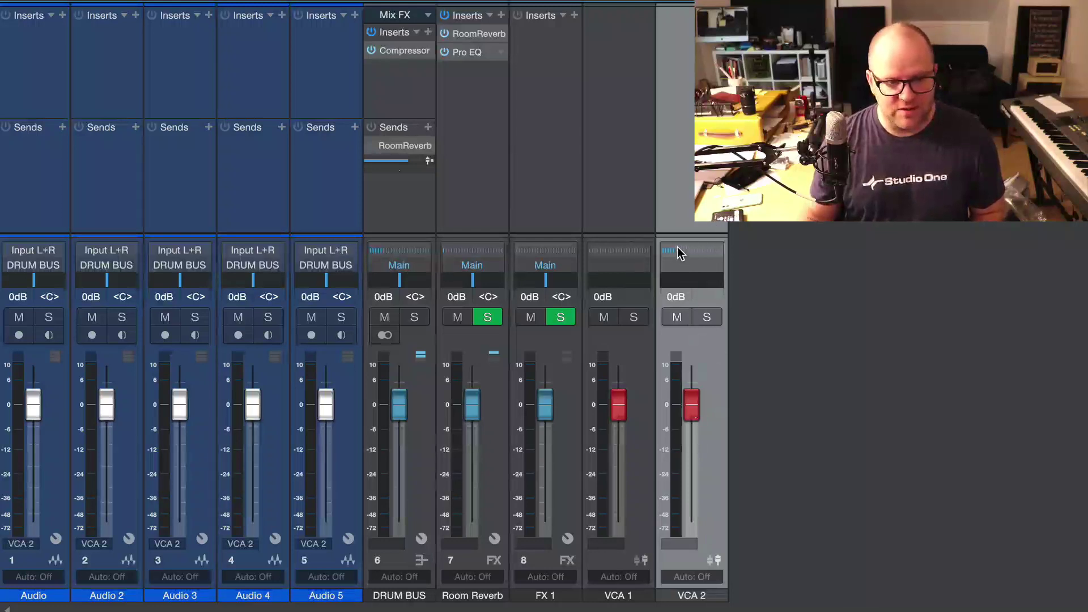
{"action": "left_click", "coordinate": [677, 256]}
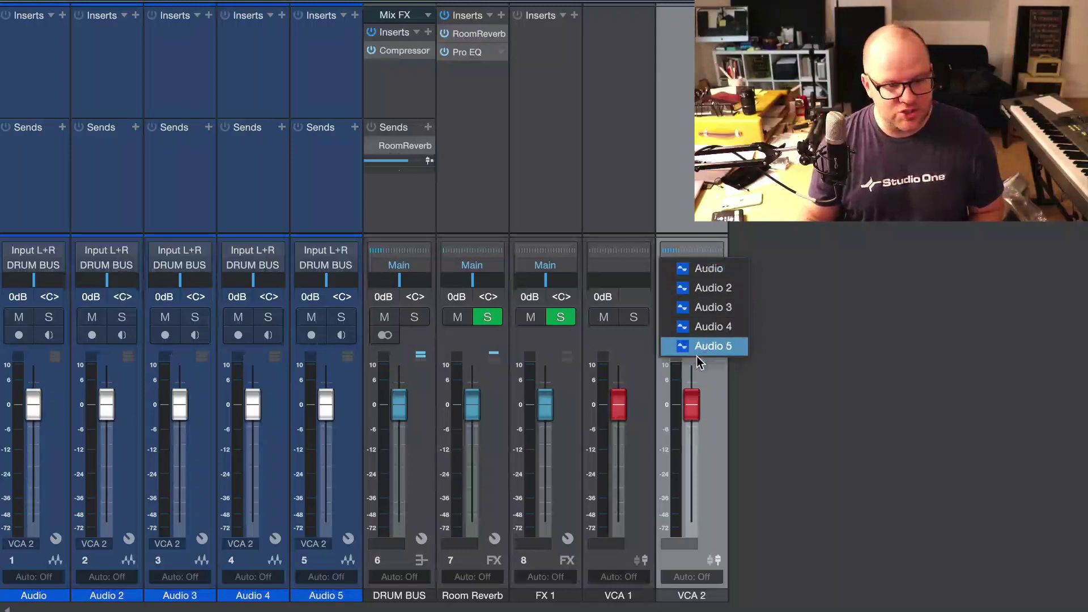
{"action": "left_click", "coordinate": [695, 294]}
{"action": "left_click", "coordinate": [622, 167]}
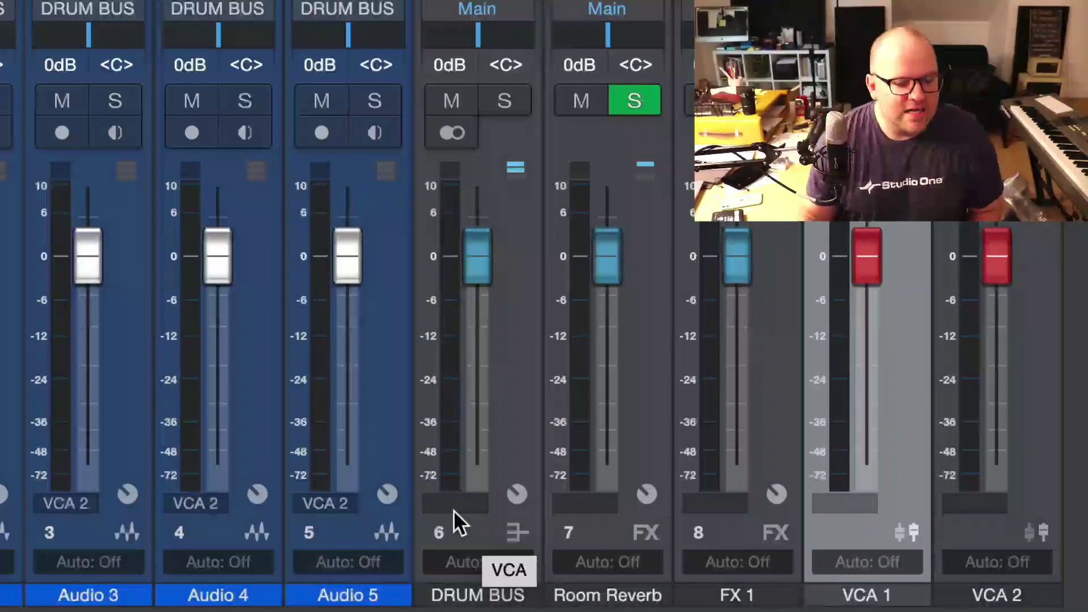
- Assign Audio 5, DRUM BUS and FX 1 to VCA 1 via their VCA dropdowns
{"action": "left_click", "coordinate": [311, 504]}
{"action": "left_click", "coordinate": [375, 568]}
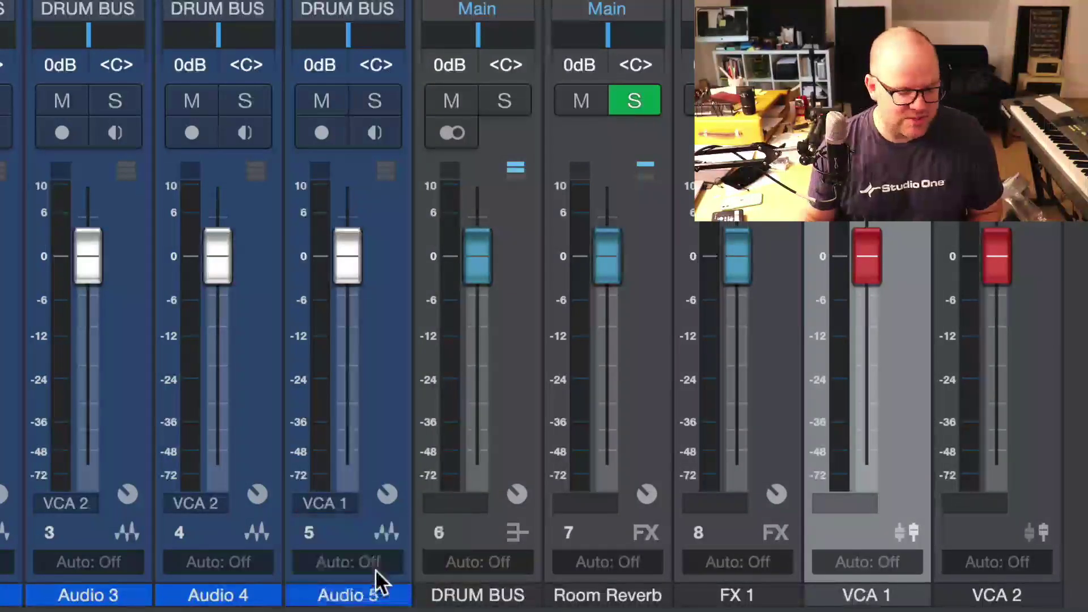
{"action": "left_click", "coordinate": [473, 497]}
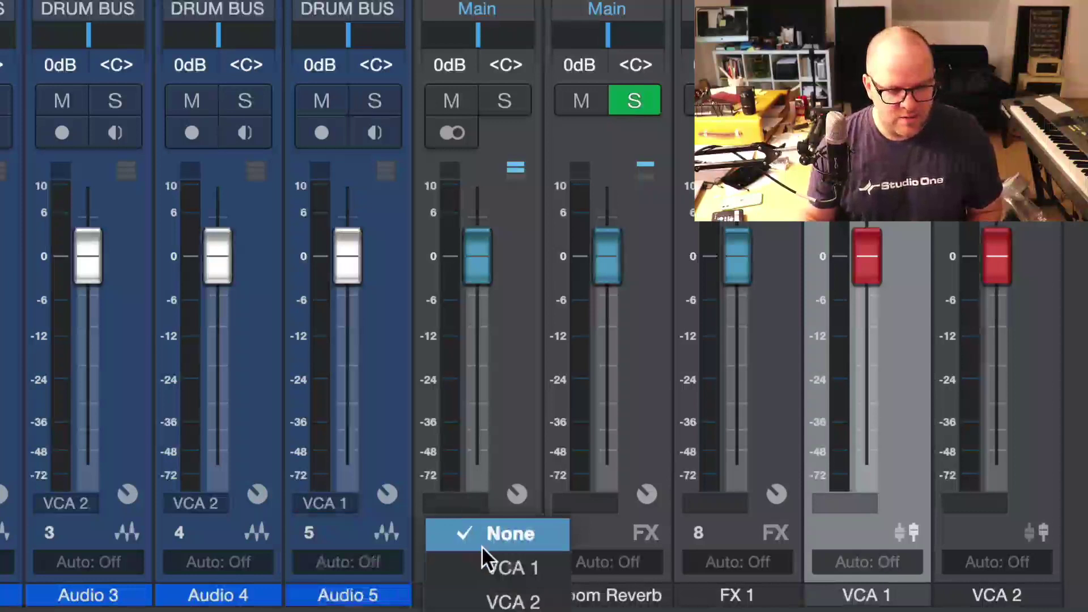
{"action": "left_click", "coordinate": [483, 570]}
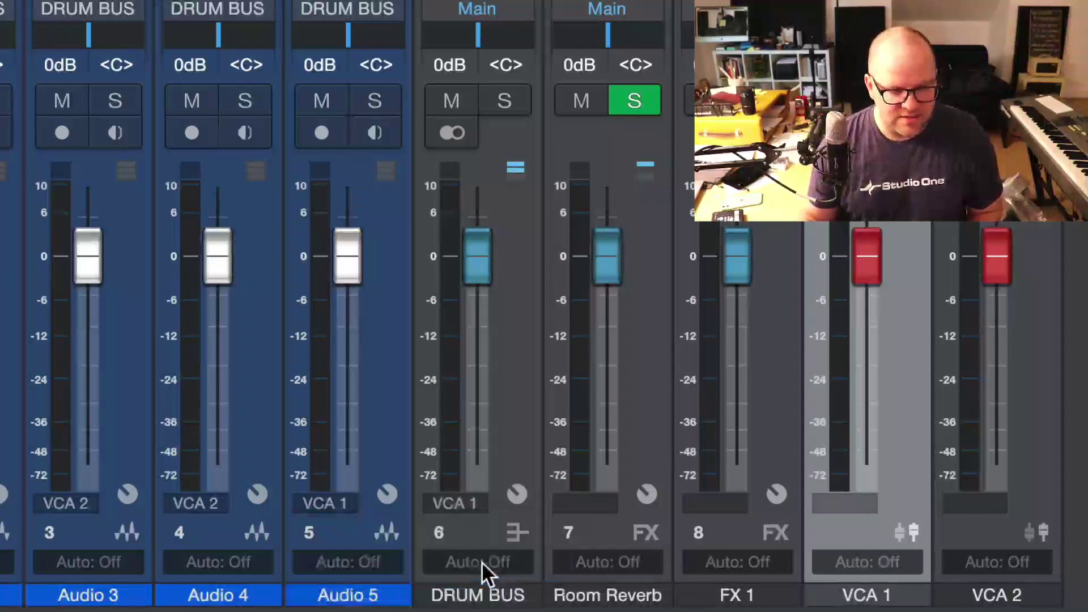
{"action": "left_click", "coordinate": [708, 502]}
{"action": "left_click", "coordinate": [735, 570]}
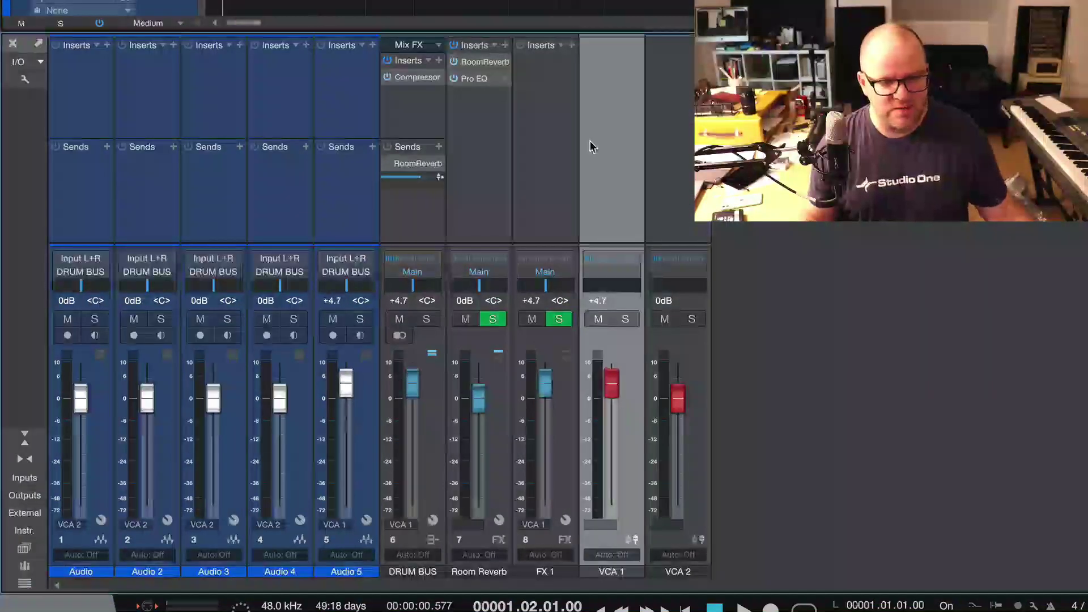
- Work through the VCA 2, DRUM BUS and VCA 1 strips to set VCA 2 at -2.8 dB and VCA 1 at -0.1 dB
{"action": "left_click", "coordinate": [684, 118]}
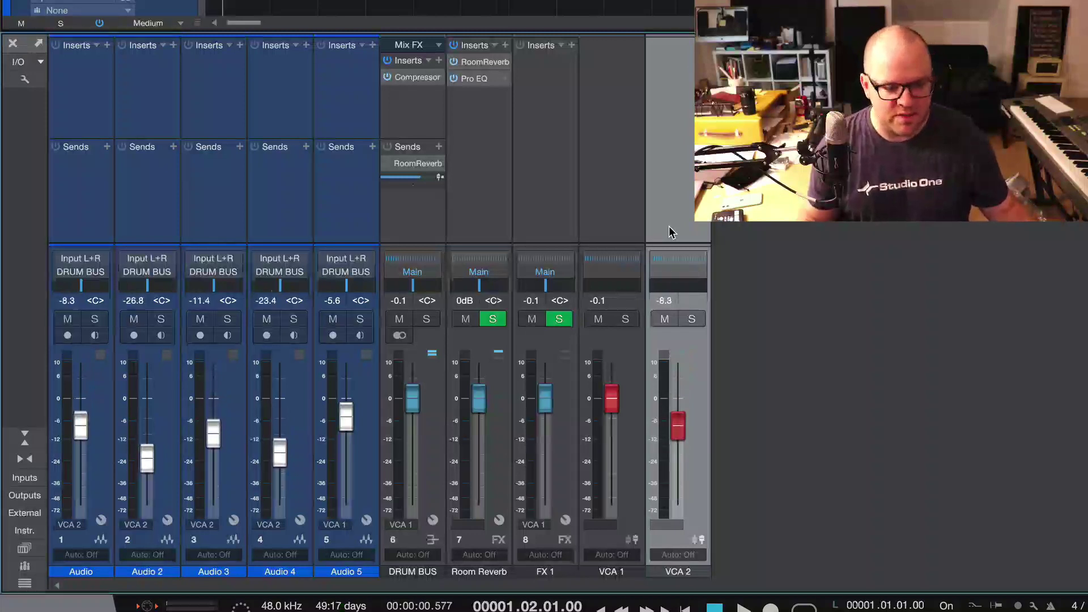
{"action": "left_click", "coordinate": [406, 208]}
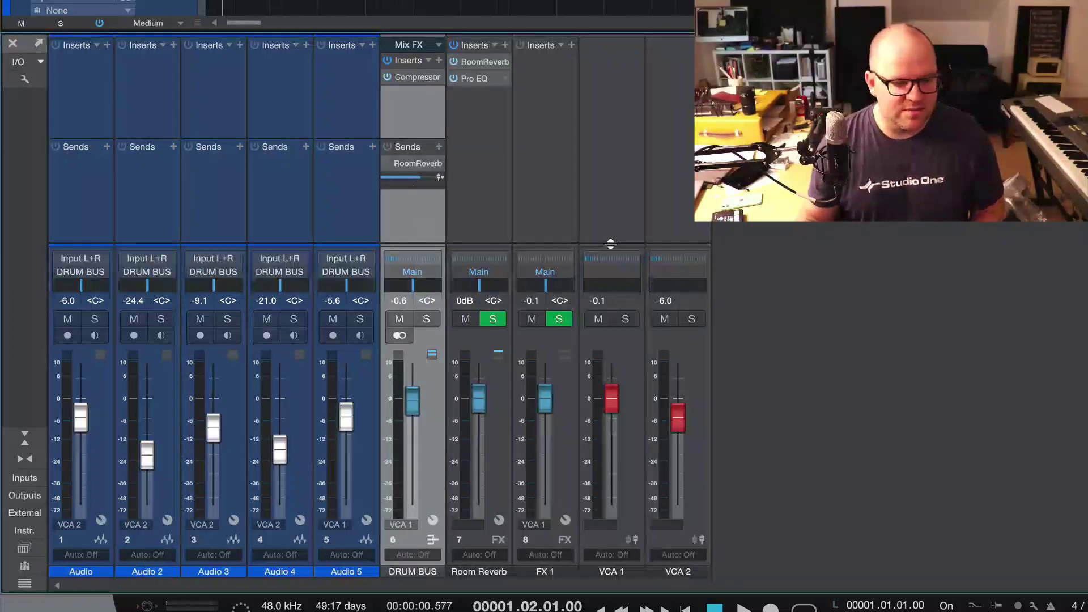
{"action": "left_click", "coordinate": [587, 233]}
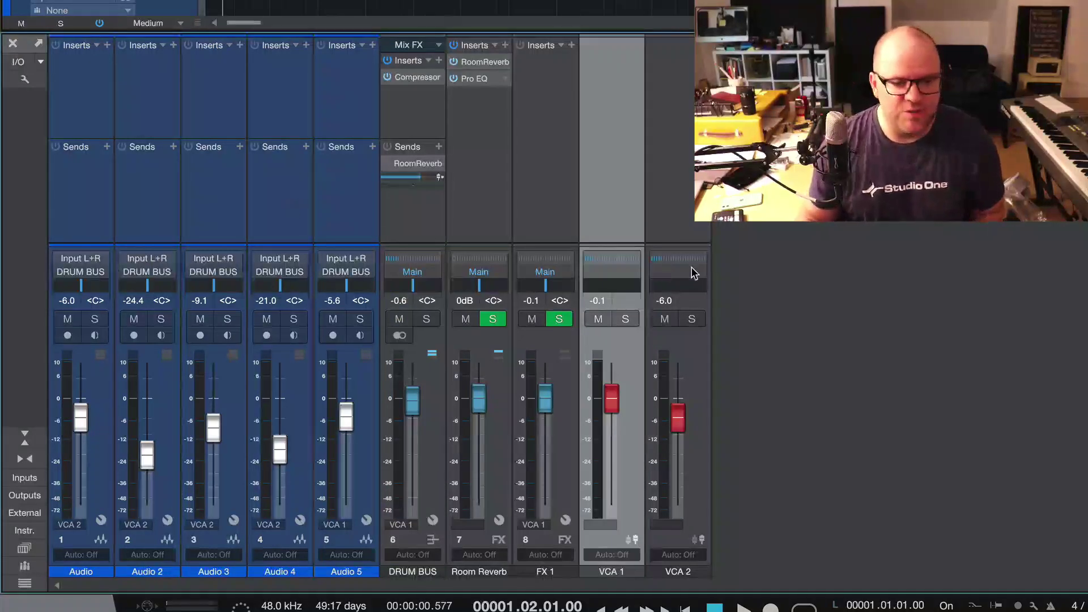
{"action": "left_click", "coordinate": [674, 219]}
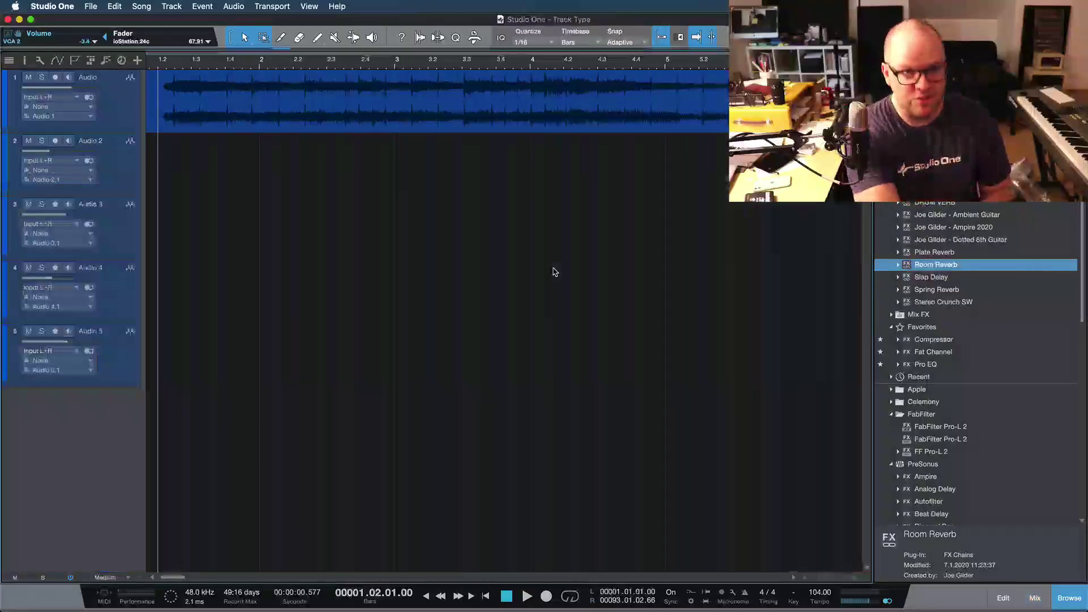
- Show the mixer docked below the arrangement tracks using F3
{"action": "key", "text": "F3"}
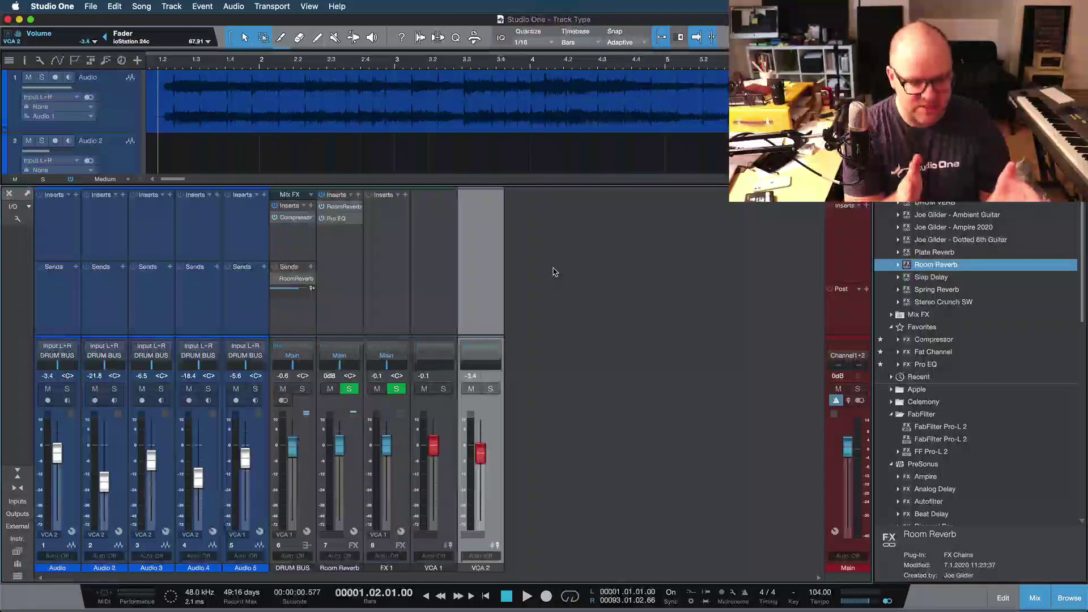